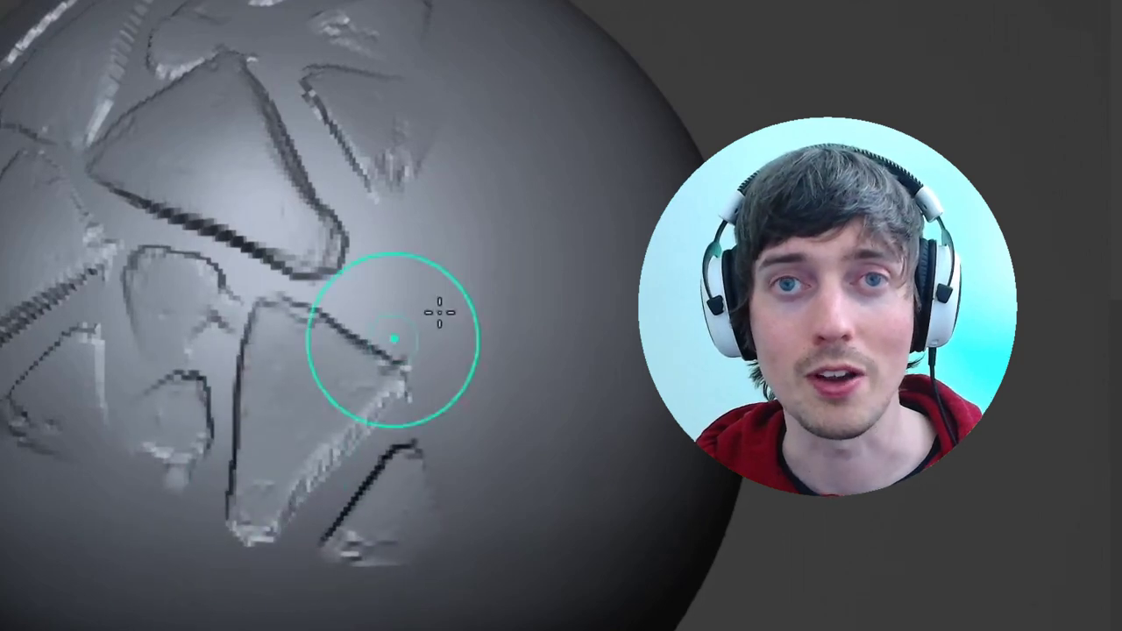
{"action": "mouse_move", "coordinate": [509, 273]}
{"action": "left_mouse_down"}
{"action": "mouse_move", "coordinate": [579, 351]}
{"action": "mouse_move", "coordinate": [656, 364]}
{"action": "left_mouse_up"}
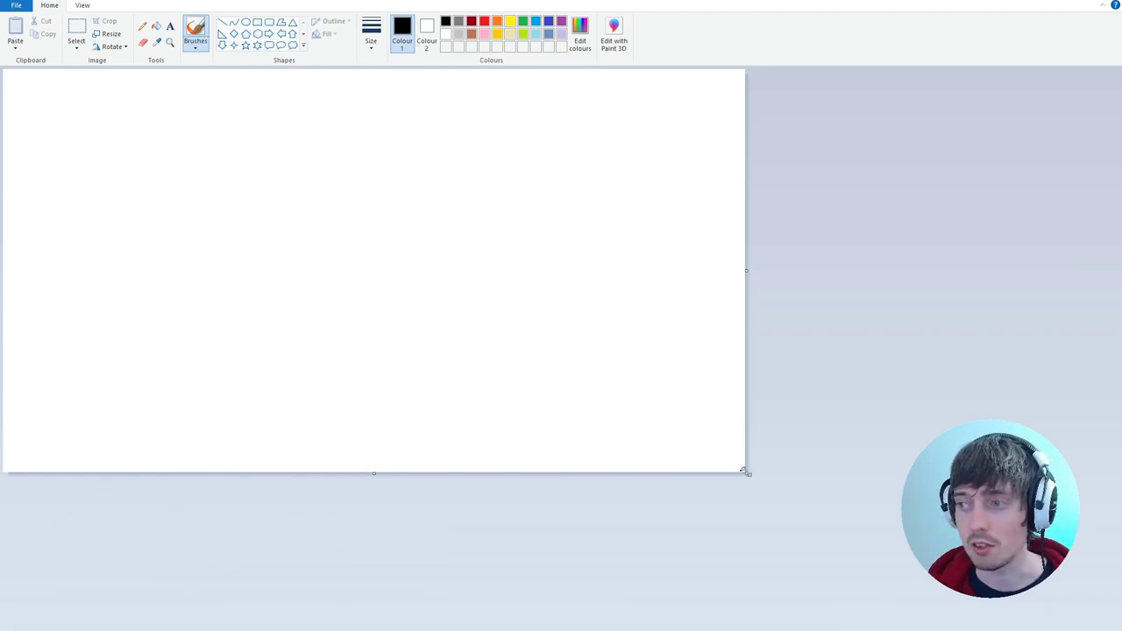
Shrink the blank canvas to about 425 × 380 pixels and fill it with black
{"action": "mouse_move", "coordinate": [746, 473]}
{"action": "left_mouse_down"}
{"action": "mouse_move", "coordinate": [535, 338]}
{"action": "mouse_move", "coordinate": [277, 281]}
{"action": "mouse_move", "coordinate": [253, 292]}
{"action": "left_mouse_up"}
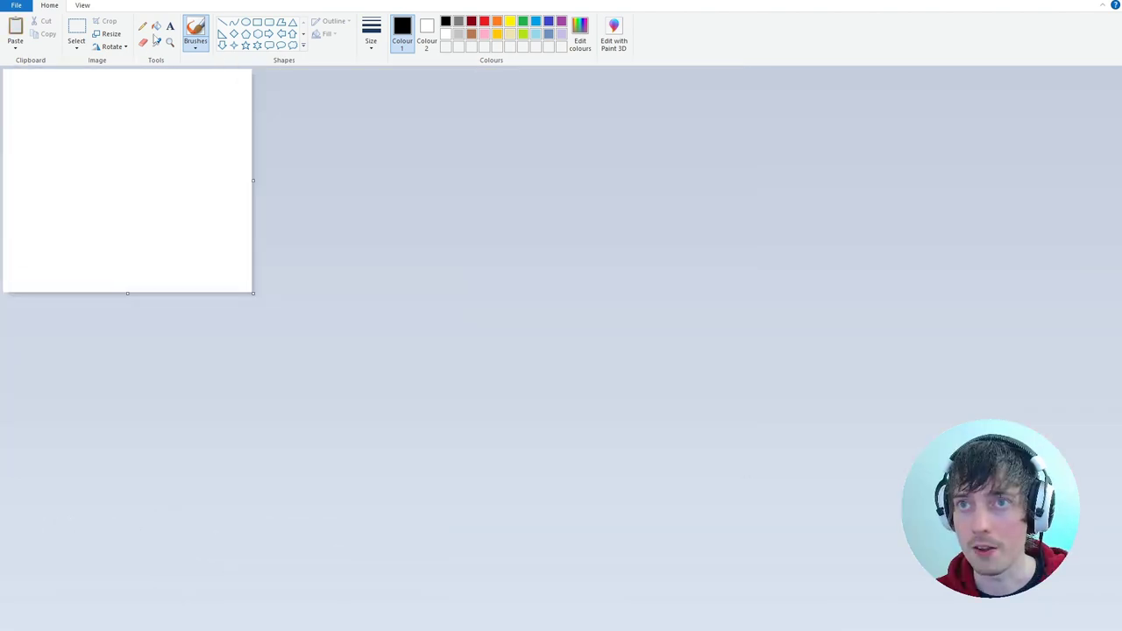
{"action": "left_click", "coordinate": [156, 26]}
{"action": "left_click", "coordinate": [152, 173]}
Paint three white, roughly triangular patches on the black canvas with a textured brush, a large one in the middle and smaller ones either side
{"action": "left_click", "coordinate": [195, 30]}
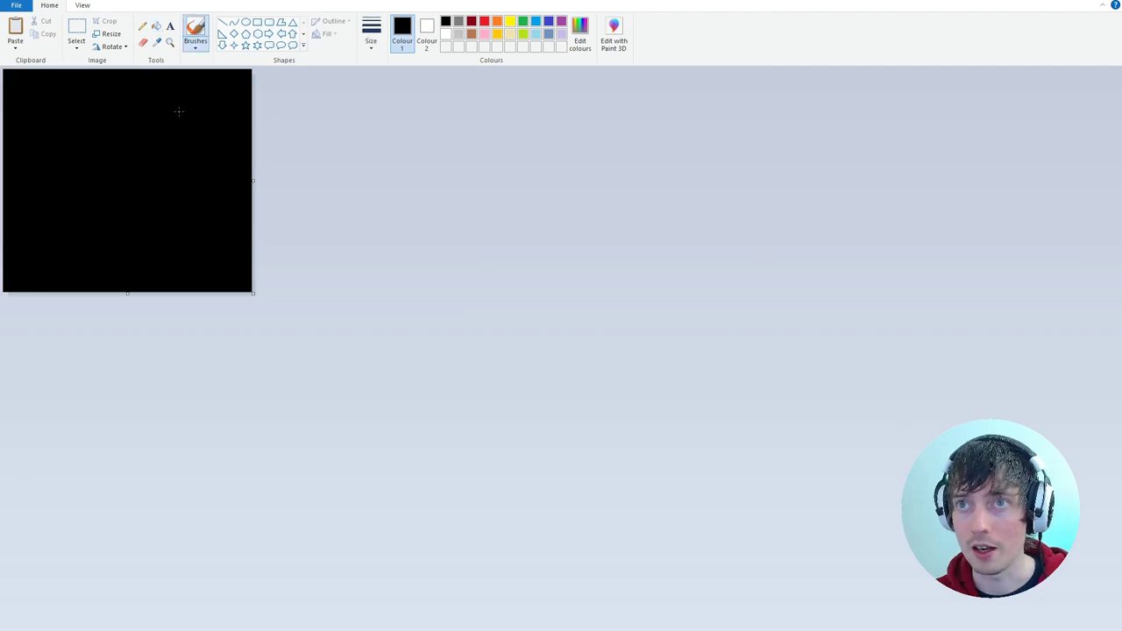
{"action": "left_click", "coordinate": [196, 47]}
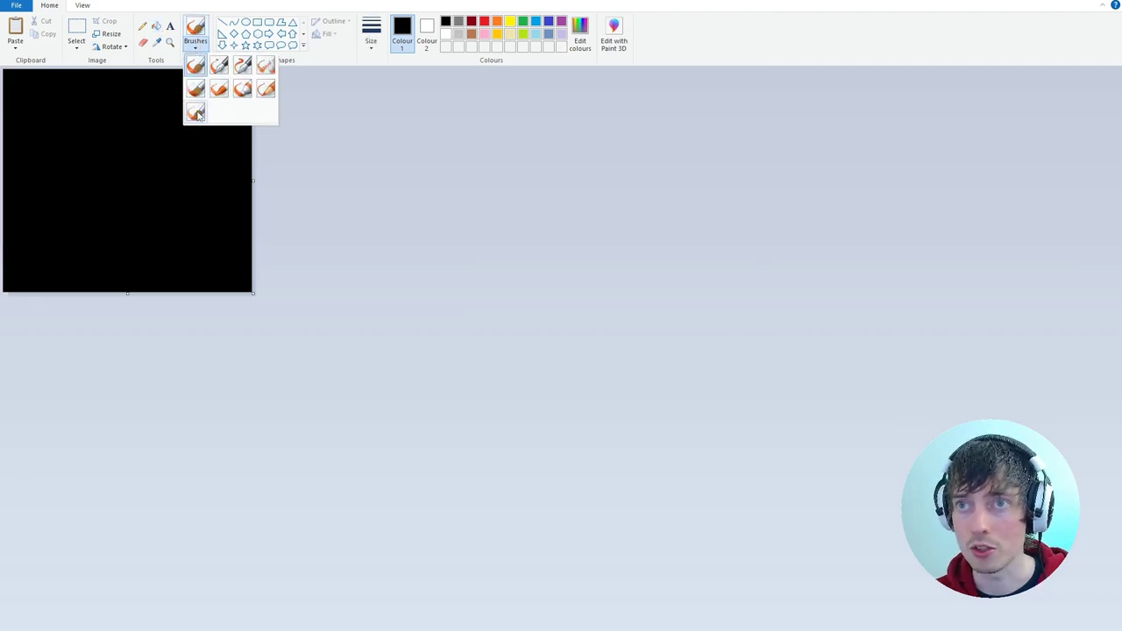
{"action": "left_click", "coordinate": [195, 112]}
{"action": "mouse_move", "coordinate": [158, 117]}
{"action": "left_mouse_down"}
{"action": "mouse_move", "coordinate": [73, 128]}
{"action": "mouse_move", "coordinate": [123, 224]}
{"action": "mouse_move", "coordinate": [142, 162]}
{"action": "mouse_move", "coordinate": [123, 191]}
{"action": "left_mouse_up"}
{"action": "left_click_drag", "start_coordinate": [104, 129], "coordinate": [105, 156]}
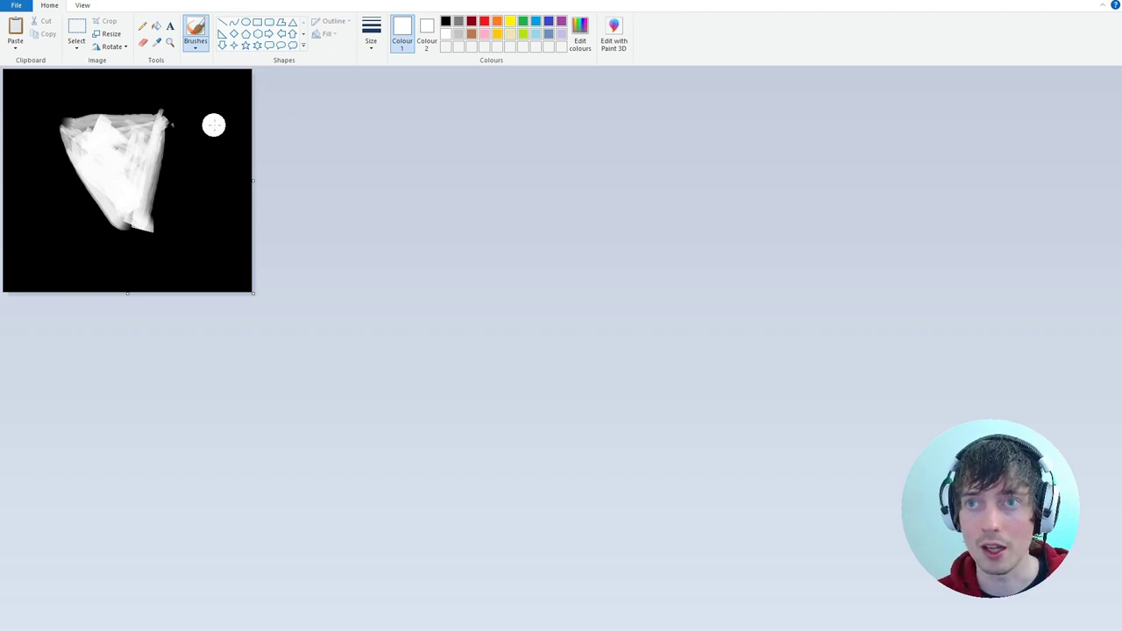
{"action": "left_click_drag", "start_coordinate": [133, 223], "coordinate": [145, 128]}
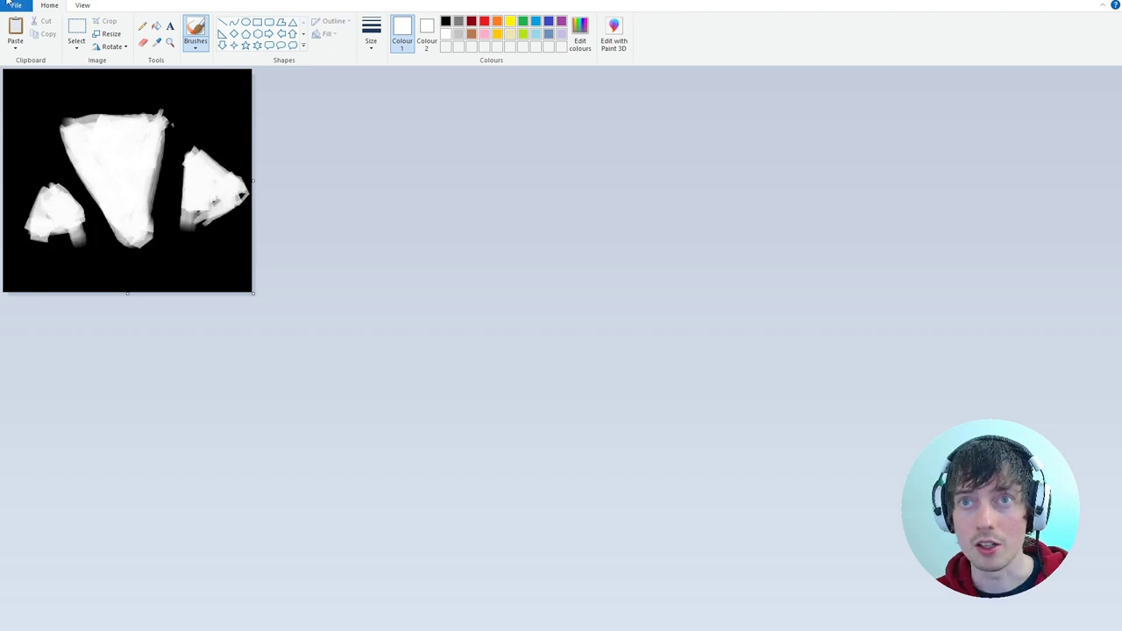
Save the painted black-and-white picture as the JPEG file tutorial.jpg
{"action": "left_click", "coordinate": [15, 5]}
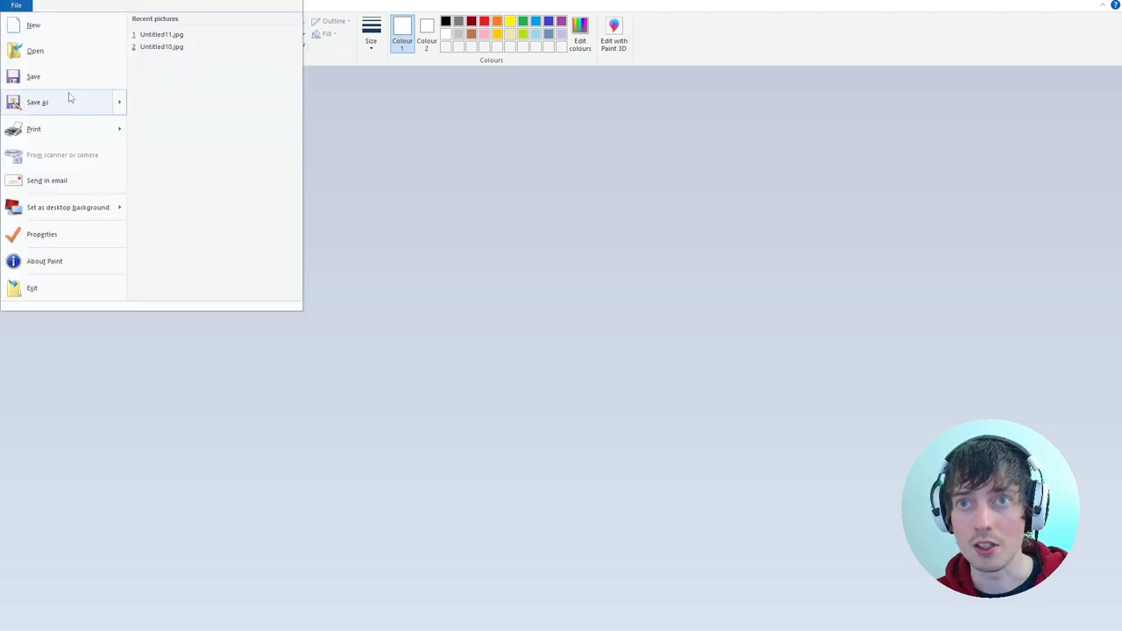
{"action": "mouse_move", "coordinate": [72, 102]}
{"action": "left_click", "coordinate": [171, 74]}
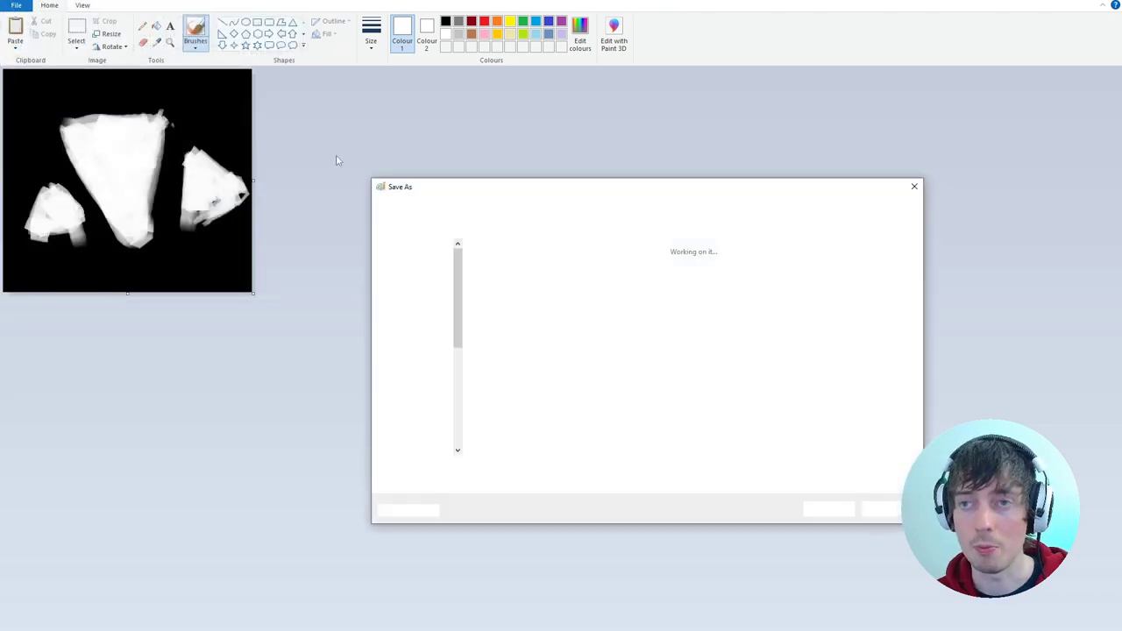
{"action": "left_click_drag", "start_coordinate": [416, 185], "coordinate": [321, 117]}
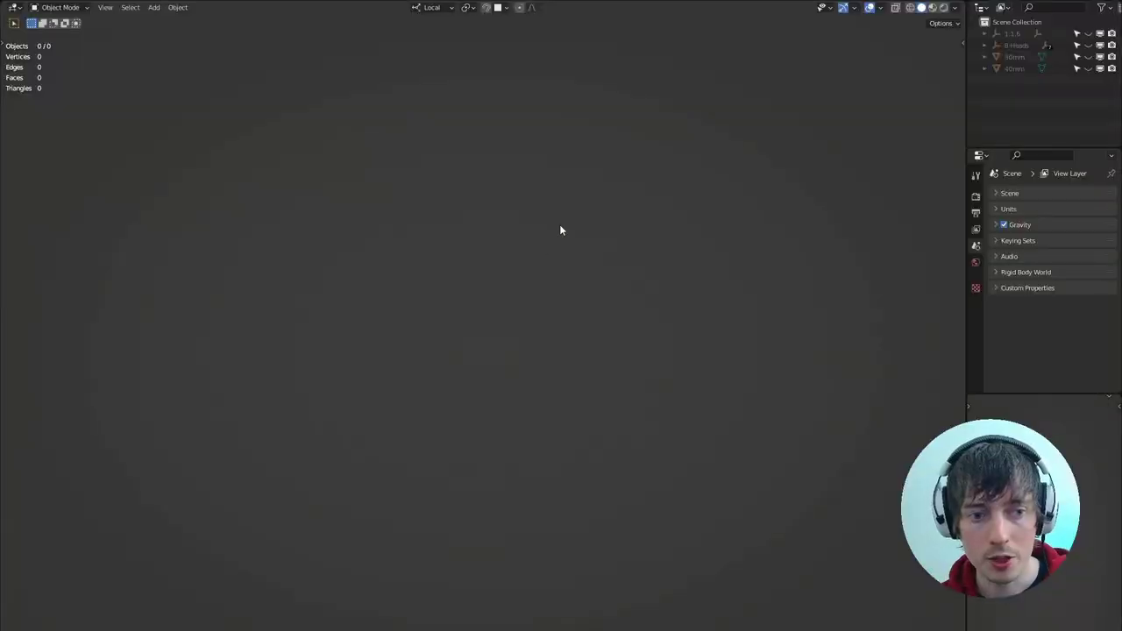
In Blender, add a sphere to the empty scene and remesh it into a denser mesh
{"action": "key", "text": "shift+a"}
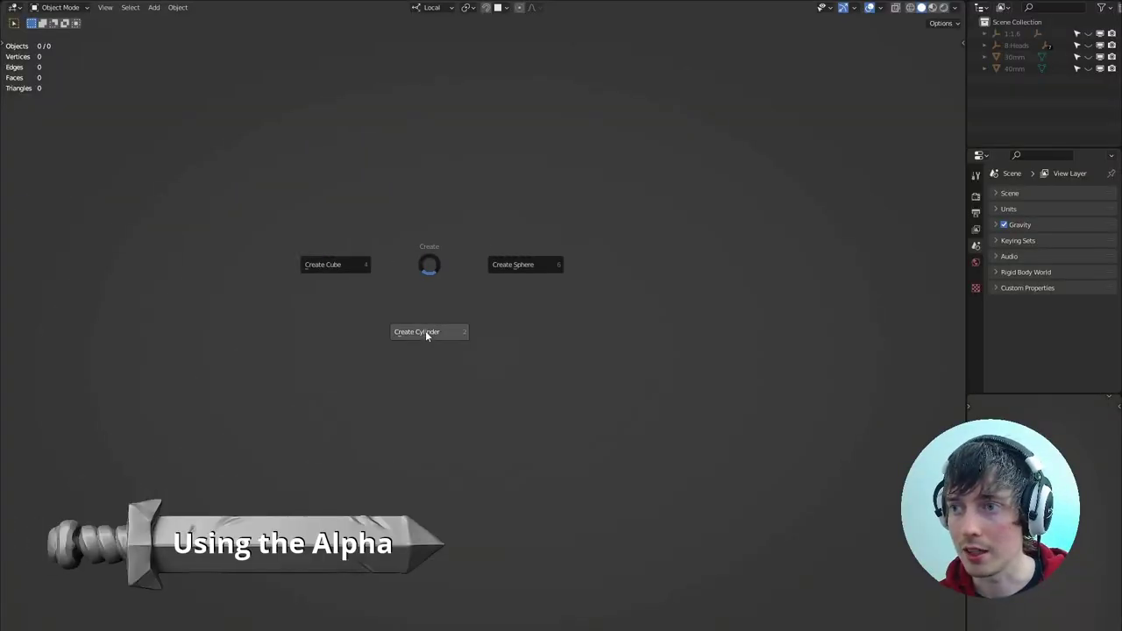
{"action": "left_click", "coordinate": [507, 264]}
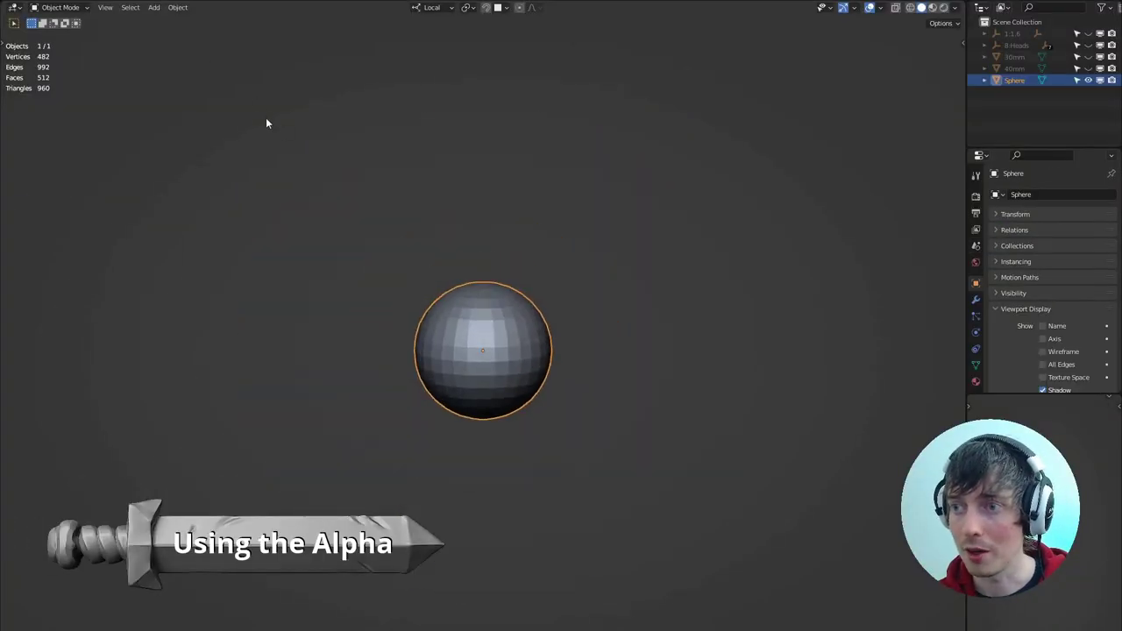
{"action": "scroll", "coordinate": [283, 116], "scroll_direction": "up", "scroll_amount": 4}
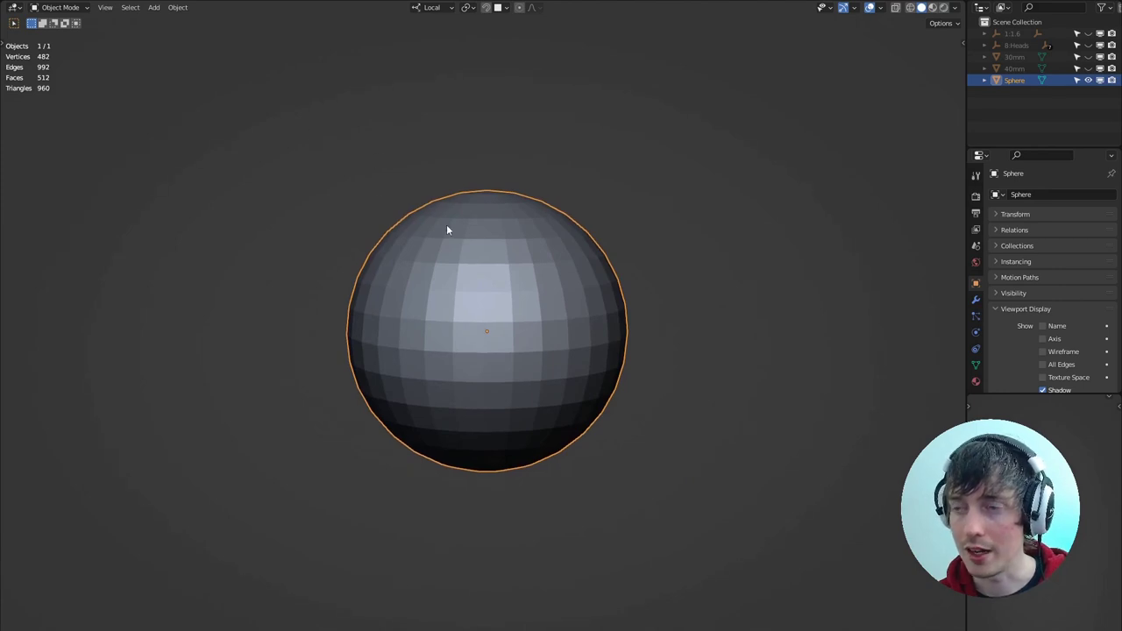
{"action": "key", "text": "ctrl+r"}
{"action": "key", "text": "Escape"}
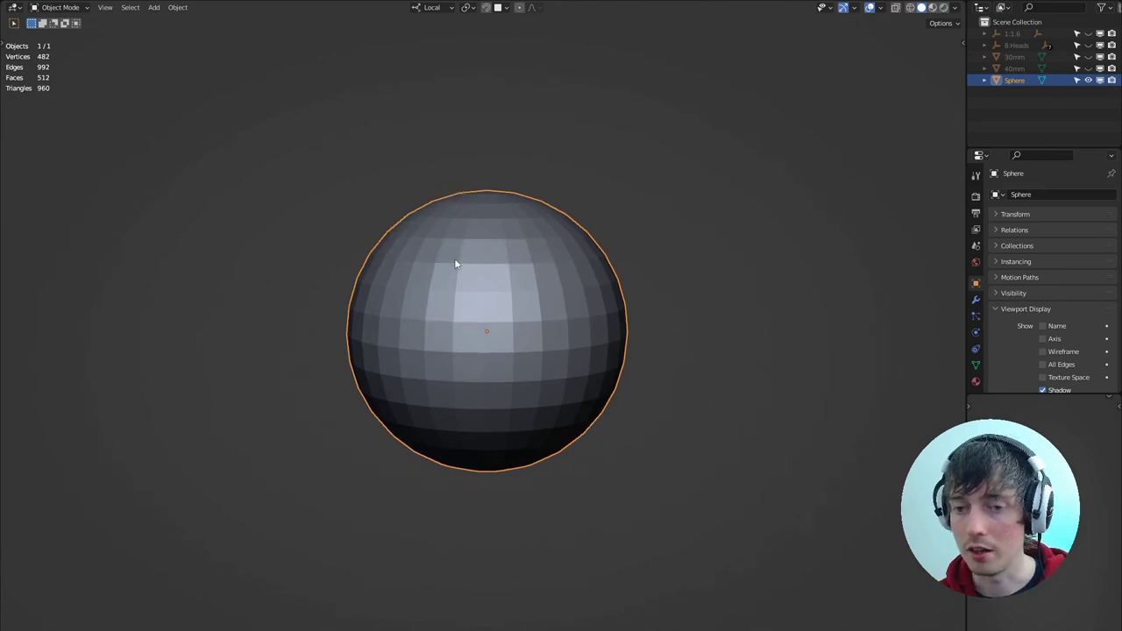
{"action": "key", "text": "ctrl+r"}
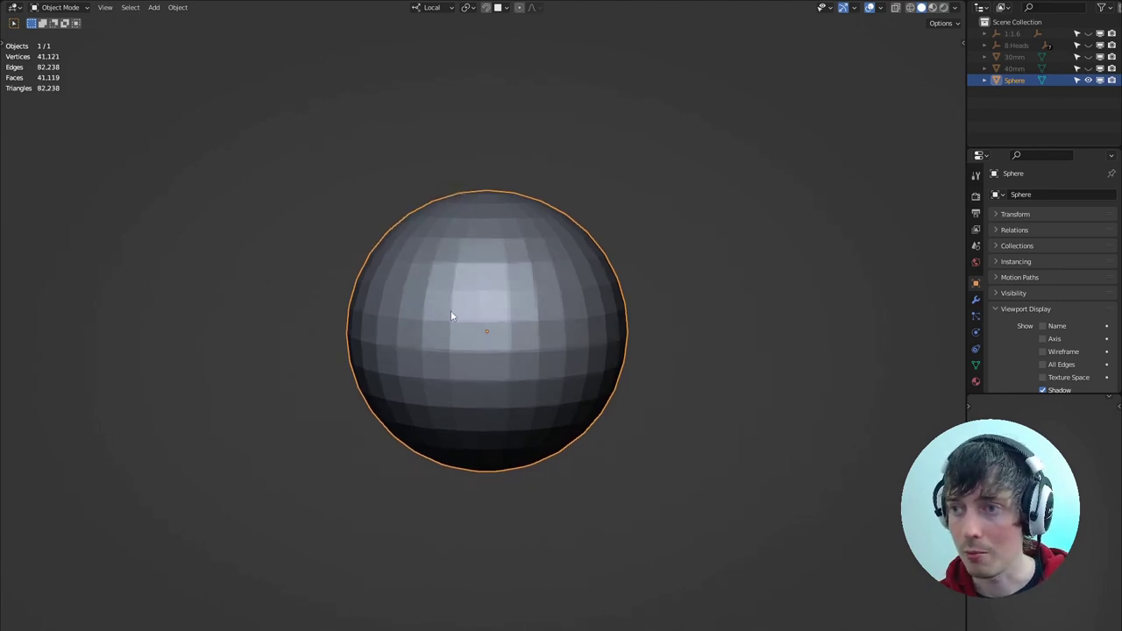
Switch the sphere to Sculpt Mode and smooth out its facets with the Smooth mesh filter
{"action": "middle_click_drag", "start_coordinate": [274, 129], "coordinate": [266, 113]}
{"action": "key", "text": "ctrl+Tab"}
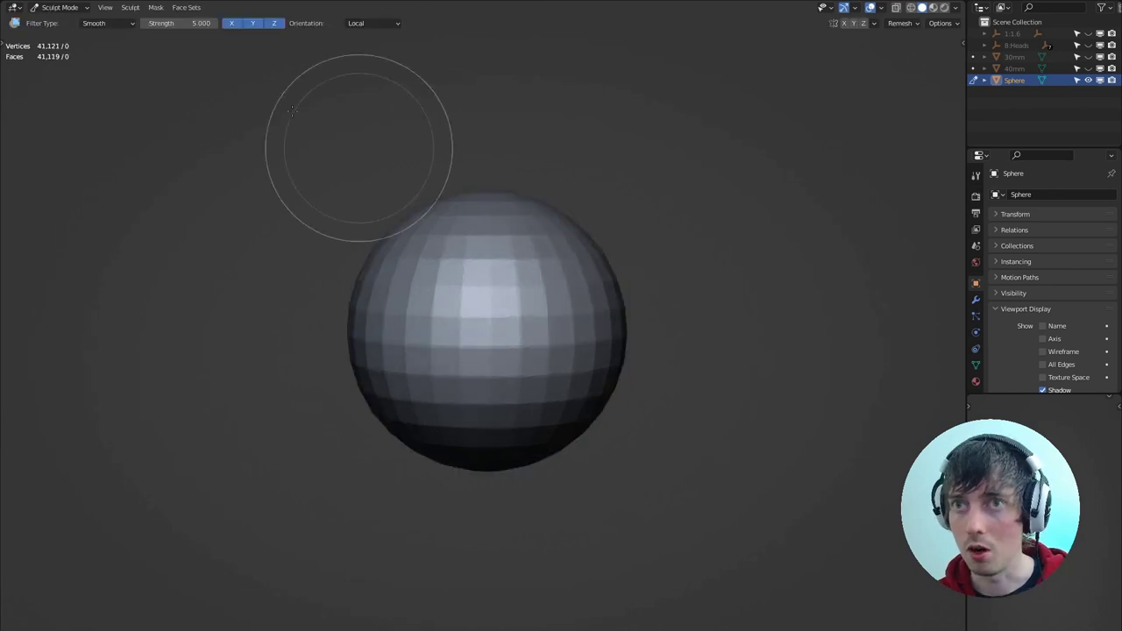
{"action": "key", "text": "t"}
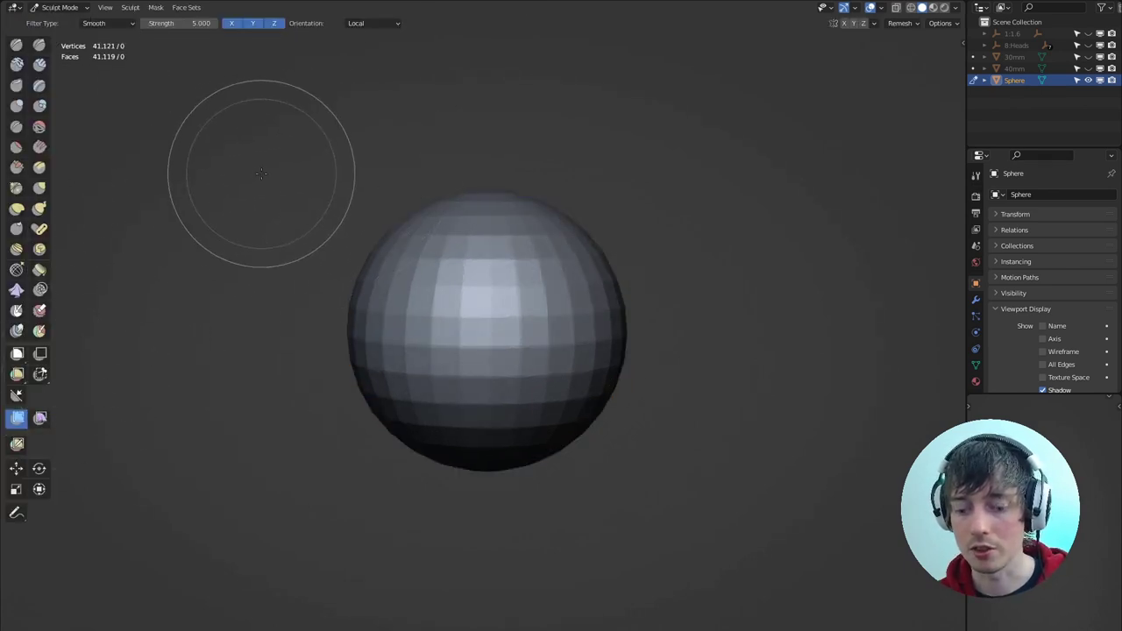
{"action": "key", "text": "t"}
{"action": "left_click_drag", "start_coordinate": [438, 98], "coordinate": [714, 165]}
{"action": "left_click_drag", "start_coordinate": [366, 59], "coordinate": [548, 124]}
Remesh the sphere at a voxel size of 0.05 and bring up its mesh remesh settings
{"action": "key", "text": "ctrl+r"}
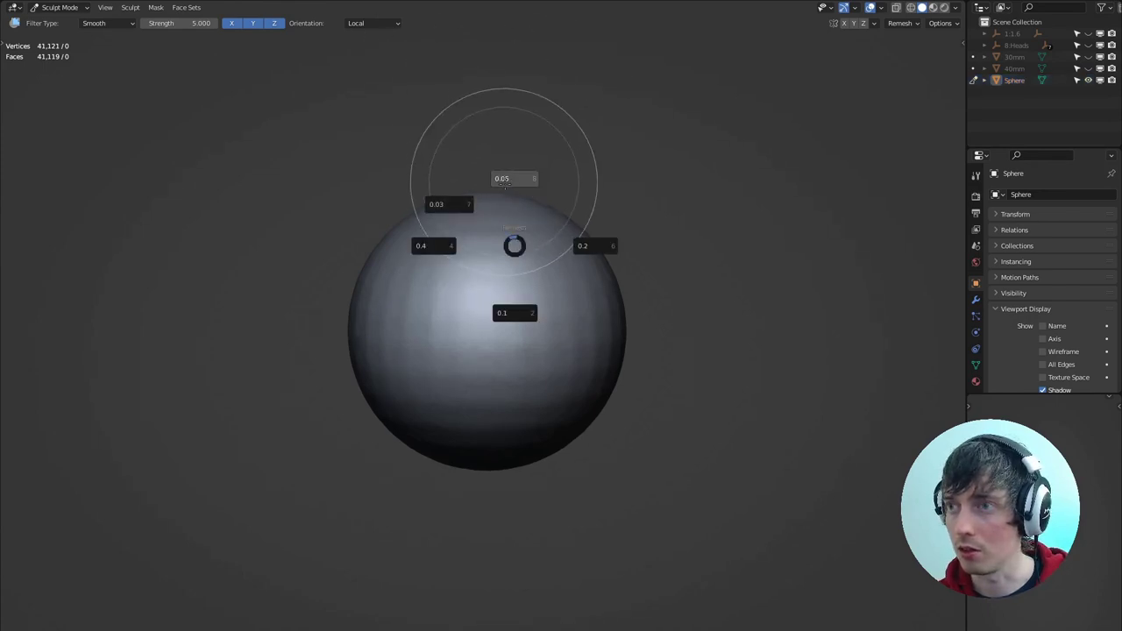
{"action": "left_click", "coordinate": [504, 180]}
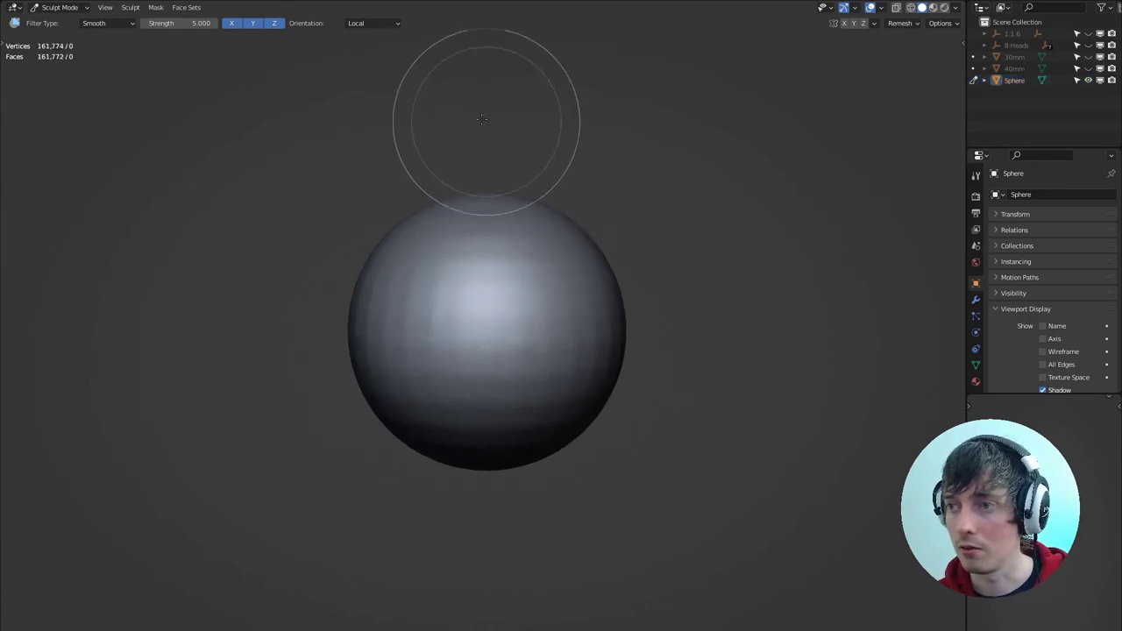
{"action": "left_click", "coordinate": [975, 365]}
{"action": "scroll", "coordinate": [1008, 333], "scroll_direction": "down", "scroll_amount": 3}
{"action": "scroll", "coordinate": [1017, 292], "scroll_direction": "down", "scroll_amount": 1}
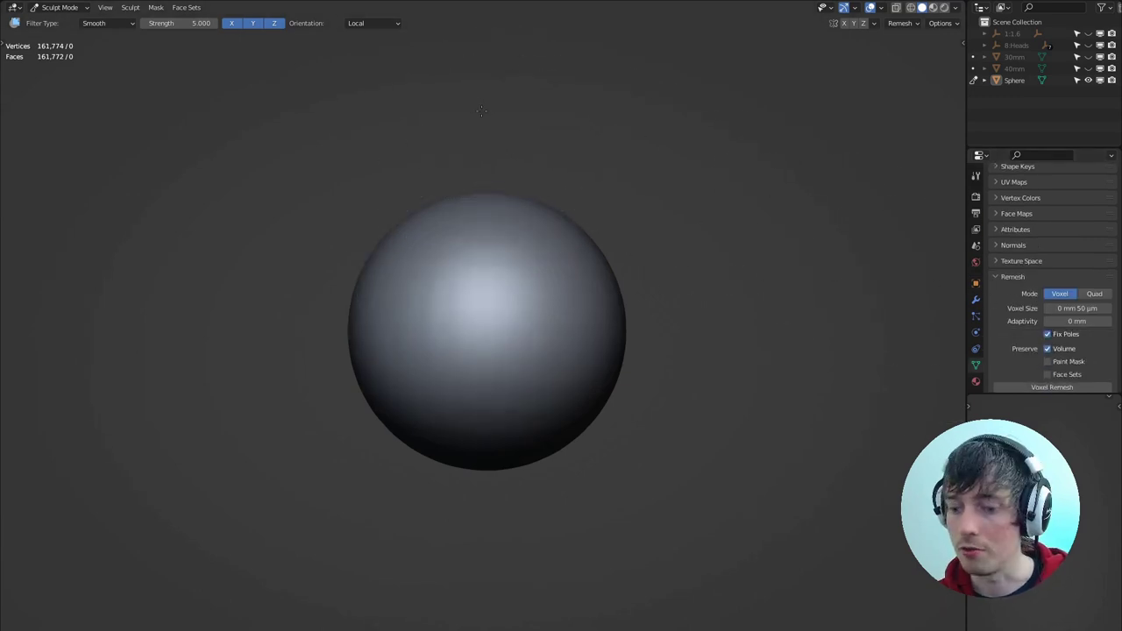
Switch from the mesh filter to the Draw sculpting brush and display the viewport sidebar
{"action": "key", "text": "n"}
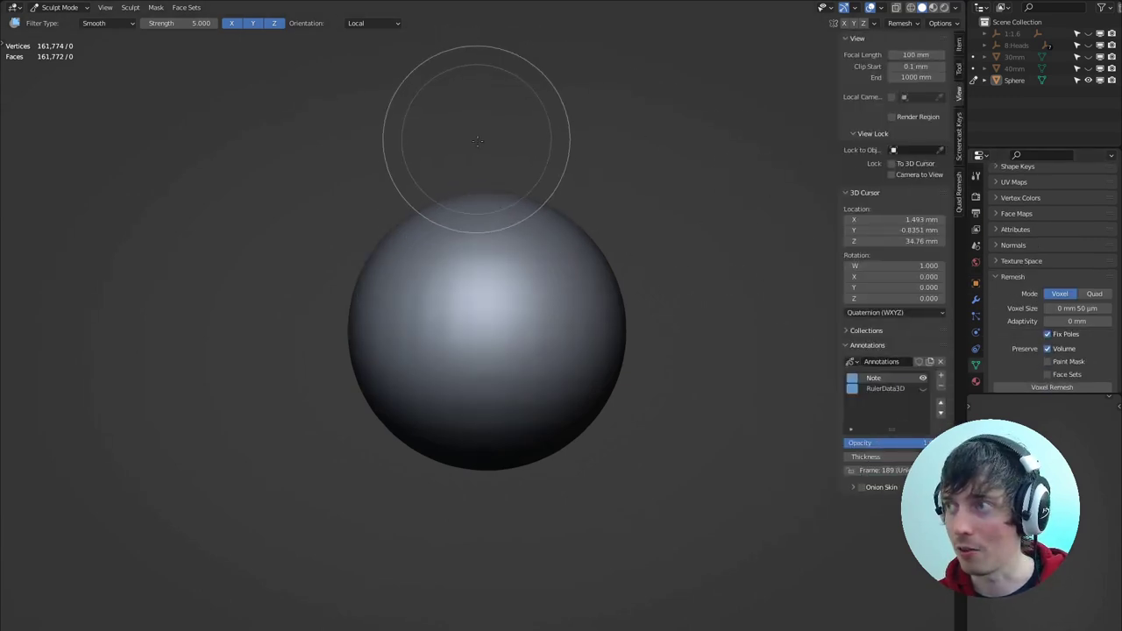
{"action": "key", "text": "x"}
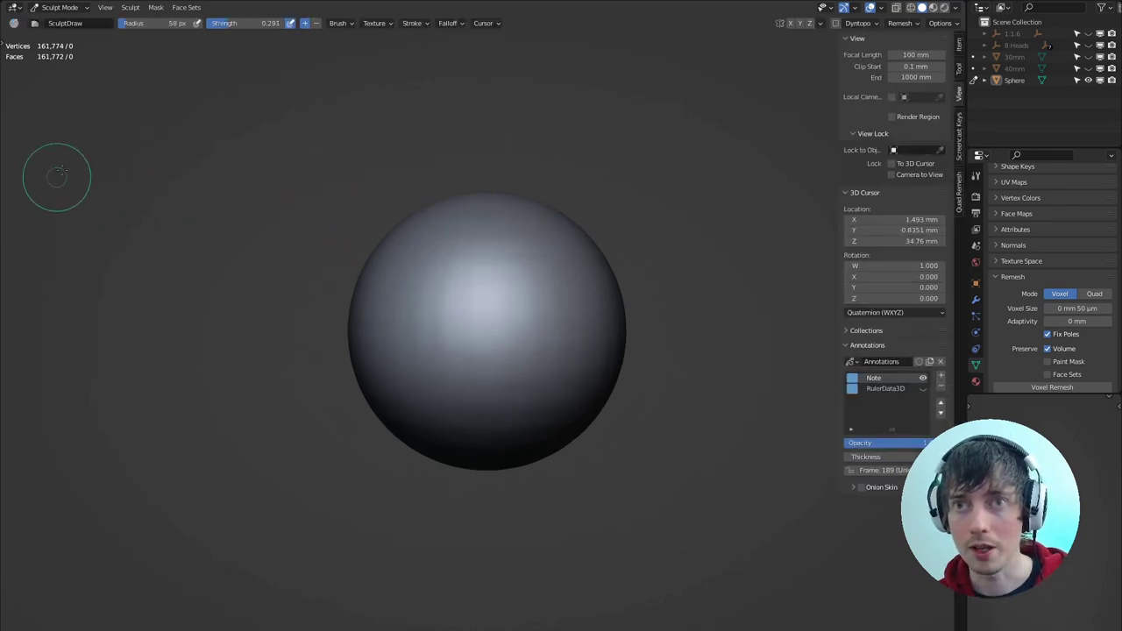
{"action": "key", "text": "n"}
{"action": "key", "text": "t"}
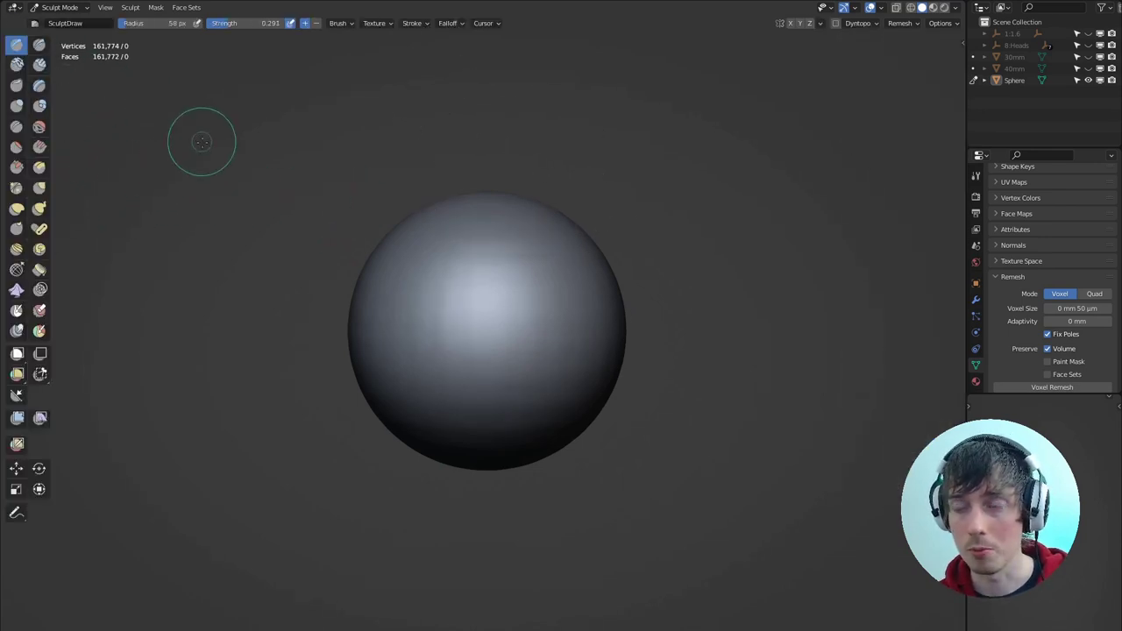
{"action": "key", "text": "t"}
{"action": "key", "text": "n"}
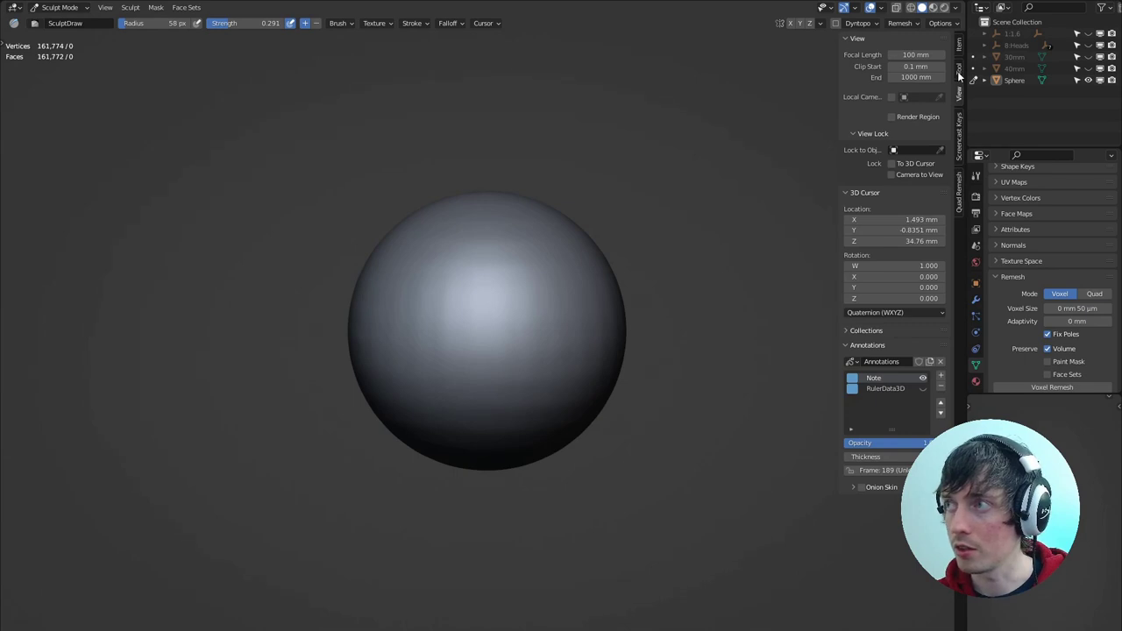
Show the active tool's settings and rename the Draw brush as Alpha
{"action": "left_click", "coordinate": [959, 71]}
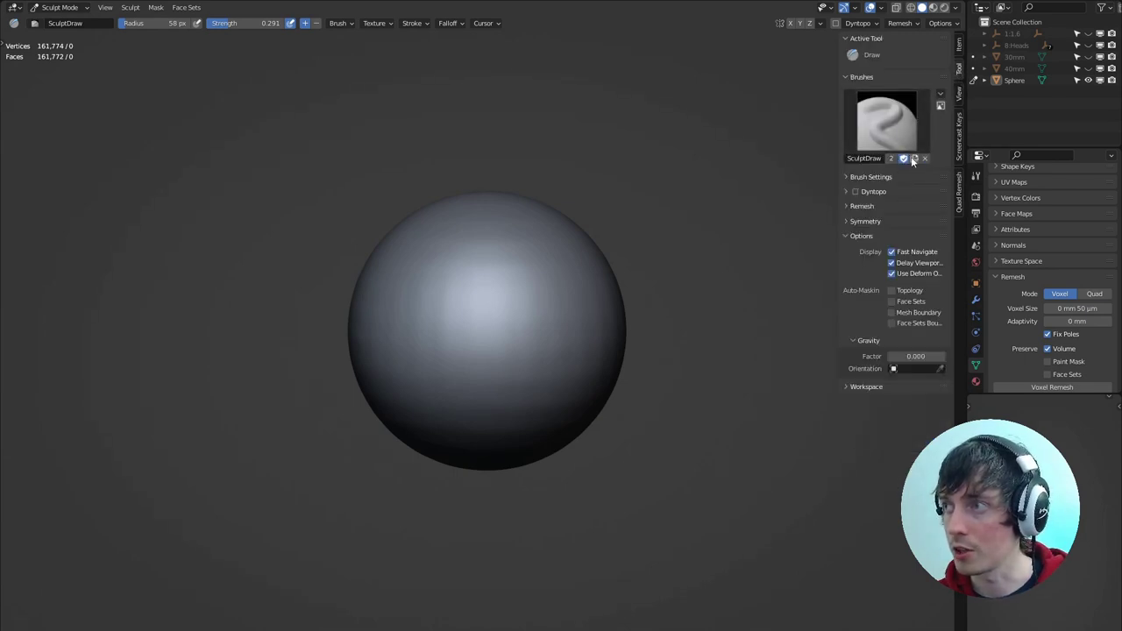
{"action": "double_click", "coordinate": [865, 159]}
{"action": "type", "text": "Alpha"}
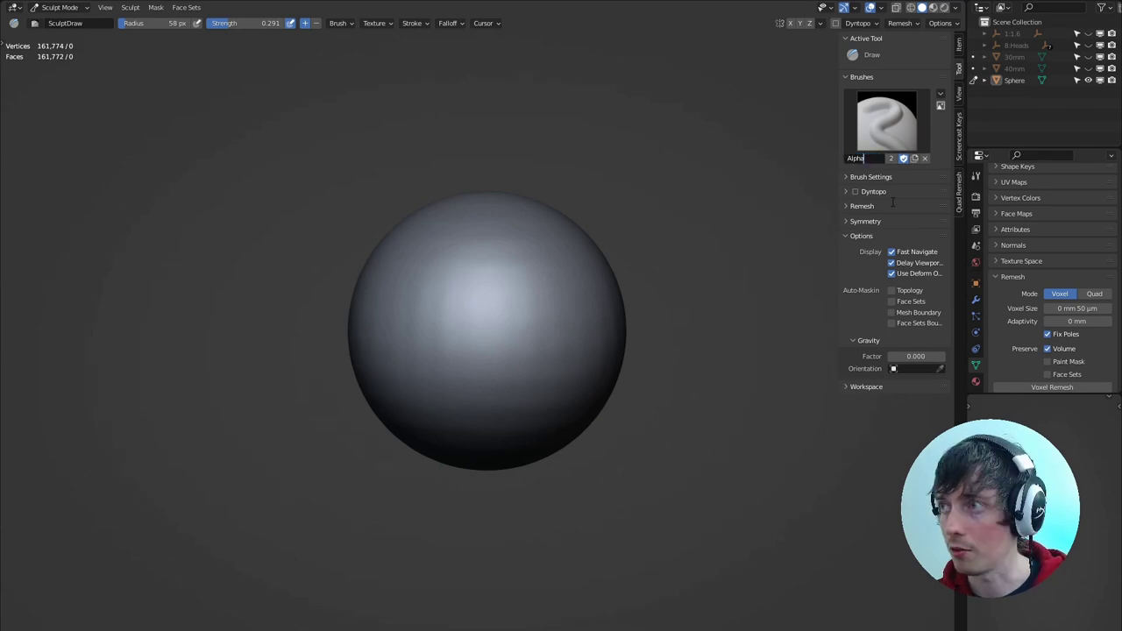
{"action": "key", "text": "Return"}
Create a new texture for the Alpha brush and load tutorial.jpg as its image
{"action": "left_click", "coordinate": [864, 180]}
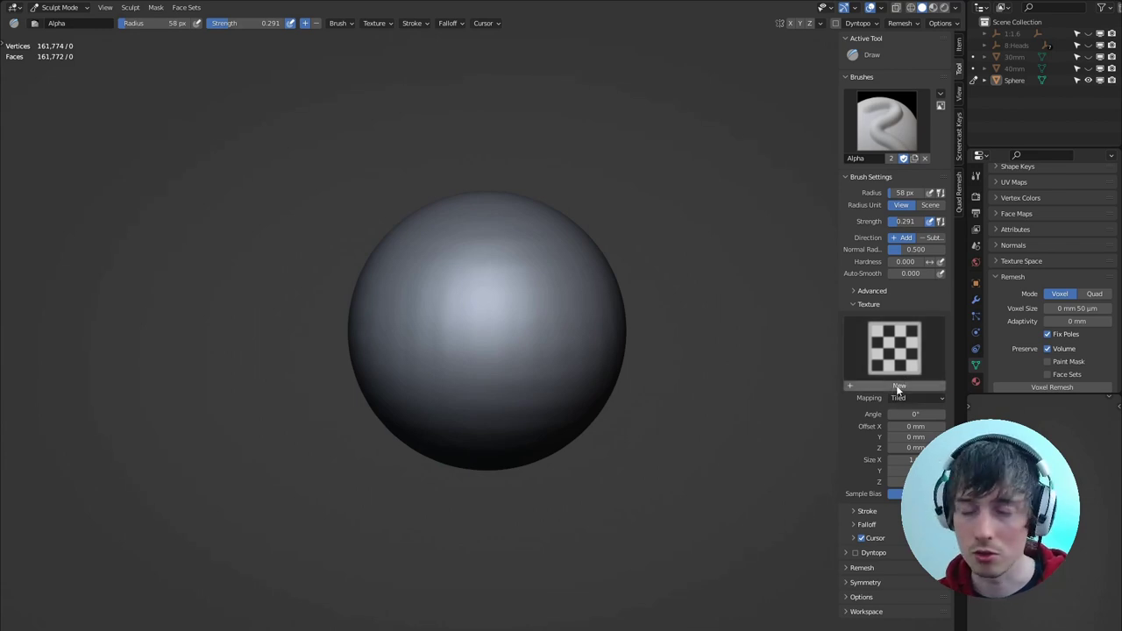
{"action": "left_click", "coordinate": [897, 388]}
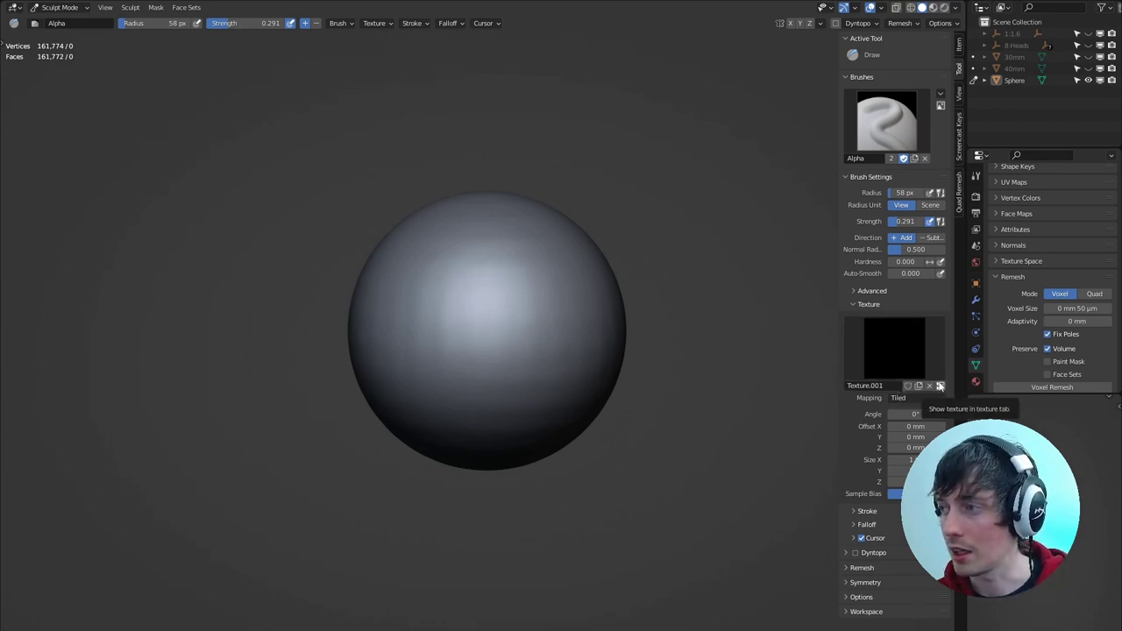
{"action": "left_click", "coordinate": [940, 386]}
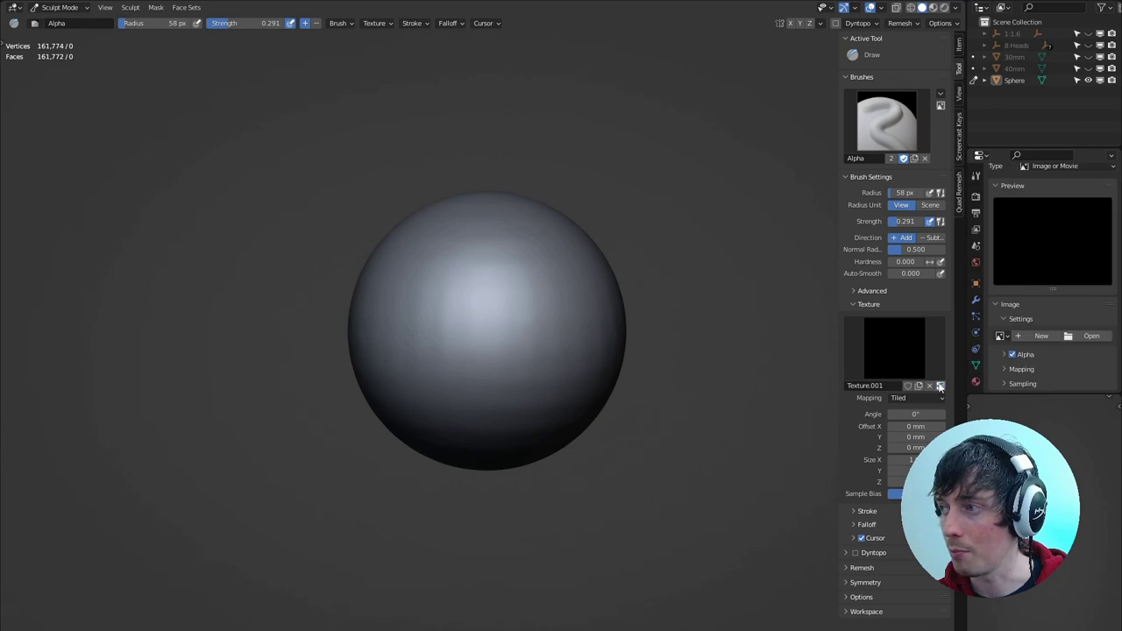
{"action": "scroll", "coordinate": [1060, 333], "scroll_direction": "down", "scroll_amount": 1}
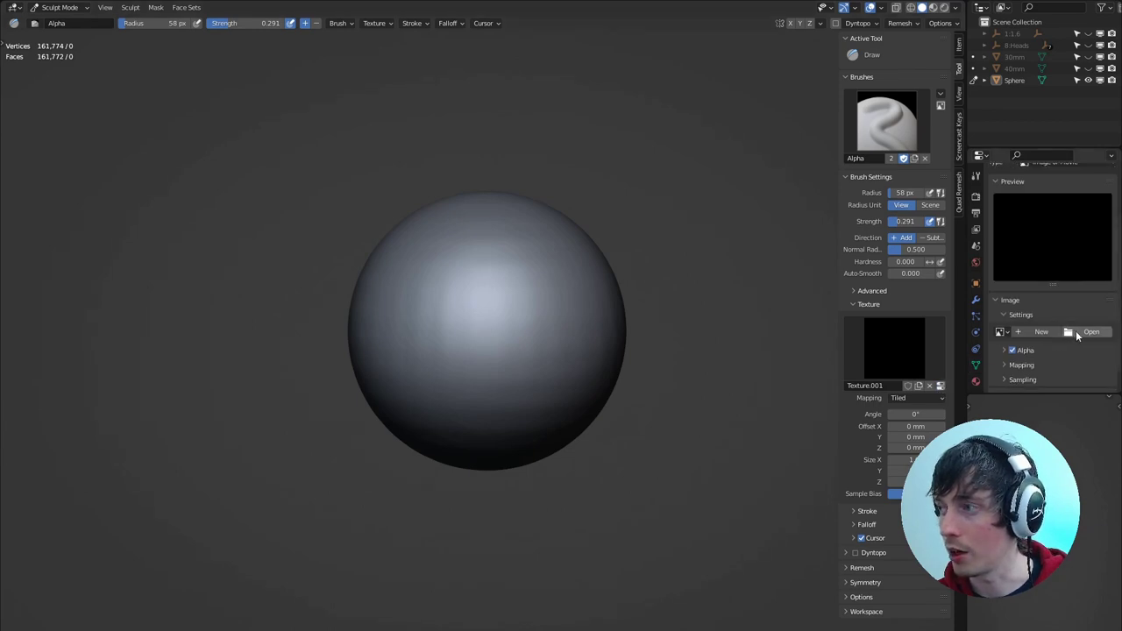
{"action": "left_click", "coordinate": [1076, 331]}
{"action": "left_click", "coordinate": [353, 247]}
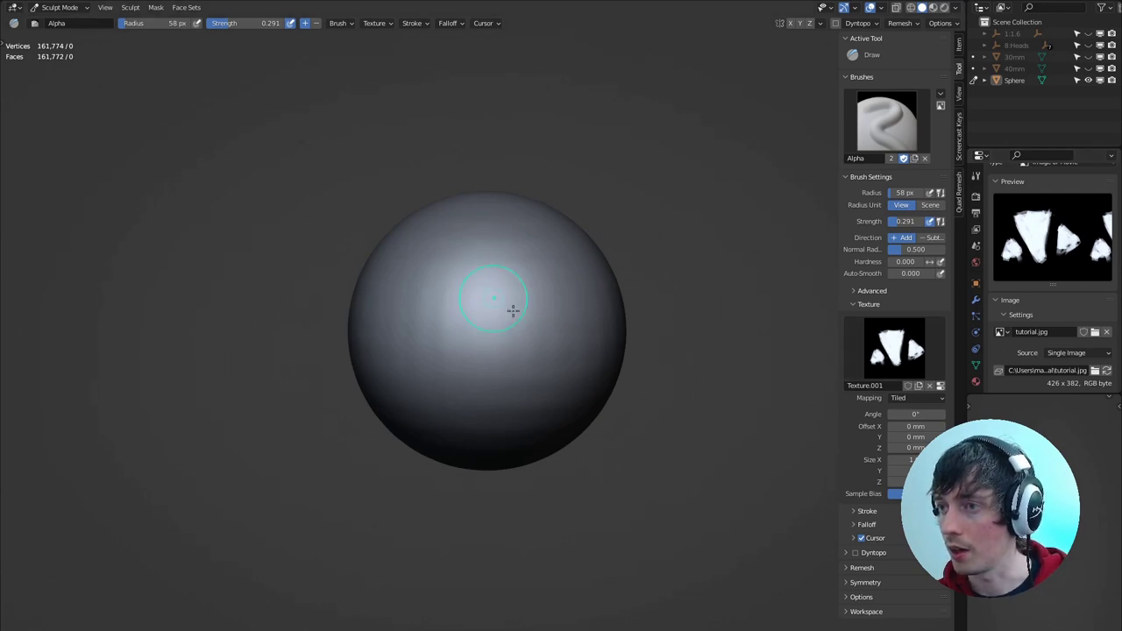
Test the Alpha brush with tiled-texture strokes across the sphere's front, undoing them each time
{"action": "mouse_move", "coordinate": [436, 245]}
{"action": "left_mouse_down"}
{"action": "mouse_move", "coordinate": [514, 311]}
{"action": "mouse_move", "coordinate": [395, 346]}
{"action": "left_mouse_up"}
{"action": "mouse_move", "coordinate": [302, 140]}
{"action": "middle_mouse_down"}
{"action": "mouse_move", "coordinate": [374, 124]}
{"action": "mouse_move", "coordinate": [313, 100]}
{"action": "mouse_move", "coordinate": [275, 135]}
{"action": "middle_mouse_up"}
{"action": "middle_click_drag", "start_coordinate": [342, 168], "coordinate": [317, 150]}
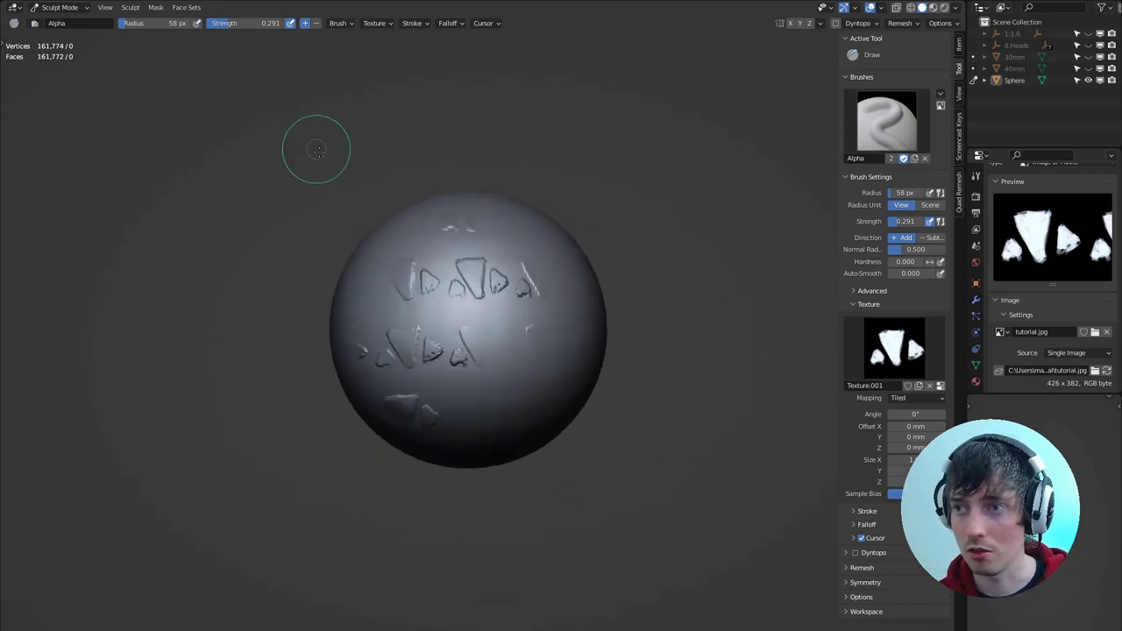
{"action": "key", "text": "ctrl+z"}
{"action": "mouse_move", "coordinate": [460, 258]}
{"action": "left_mouse_down"}
{"action": "mouse_move", "coordinate": [513, 324]}
{"action": "mouse_move", "coordinate": [439, 302]}
{"action": "mouse_move", "coordinate": [506, 318]}
{"action": "left_mouse_up"}
{"action": "middle_click_drag", "start_coordinate": [506, 318], "coordinate": [335, 180]}
{"action": "key", "text": "ctrl+z"}
{"action": "key", "text": "ctrl+z"}
{"action": "middle_click_drag", "start_coordinate": [416, 239], "coordinate": [480, 254]}
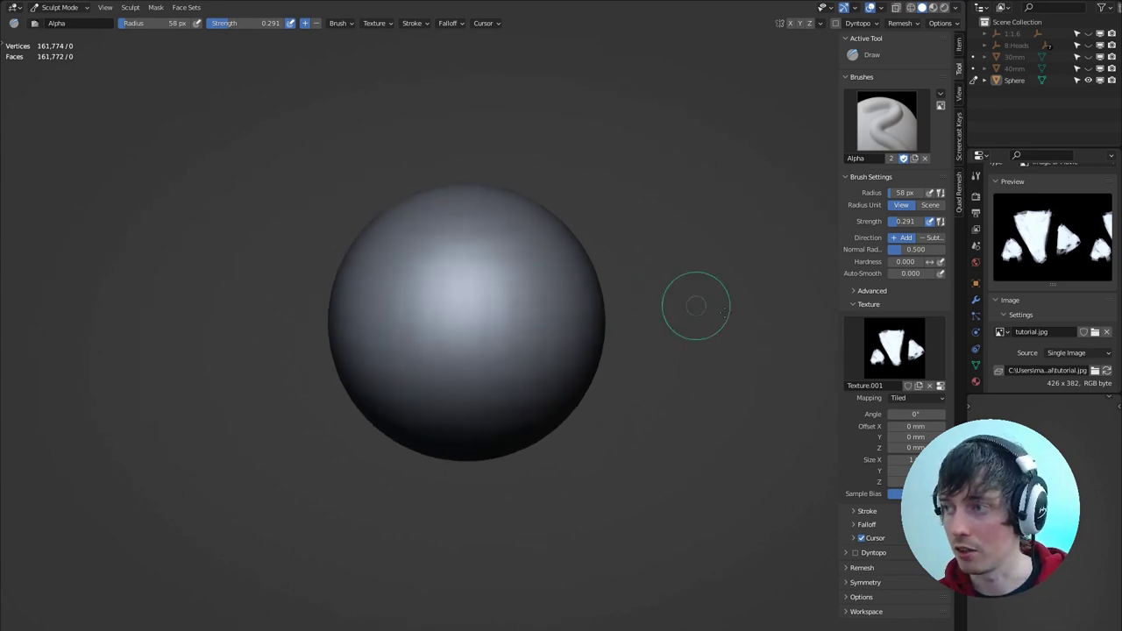
Set the Alpha brush's texture mapping to Area Plane and its stroke method to Anchored
{"action": "left_click", "coordinate": [904, 398]}
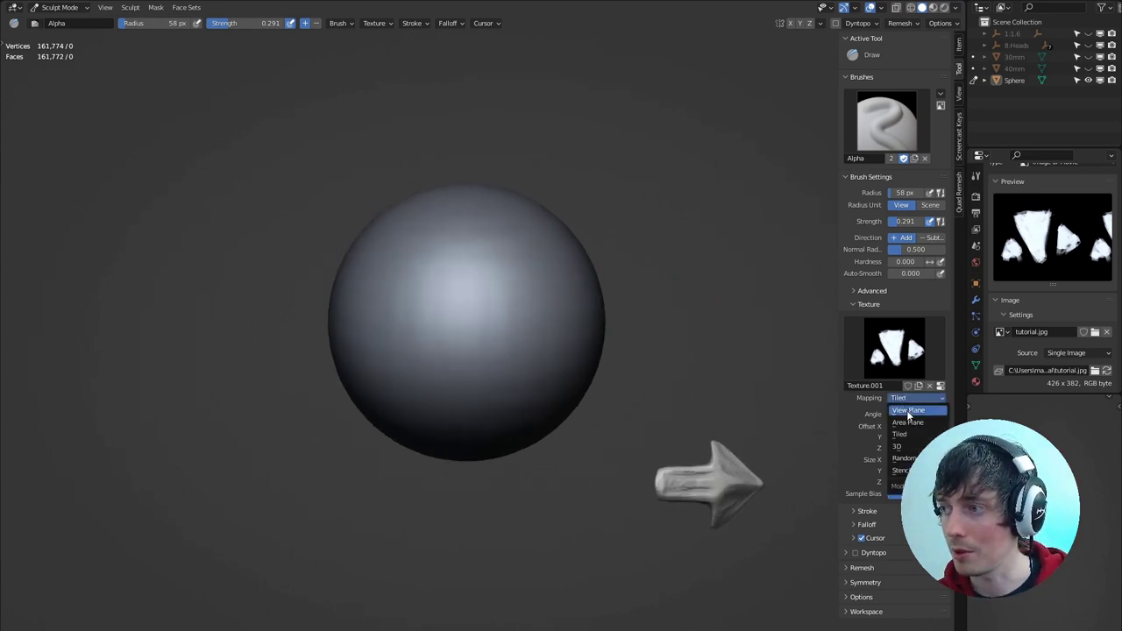
{"action": "left_click", "coordinate": [909, 417]}
{"action": "left_click", "coordinate": [866, 534]}
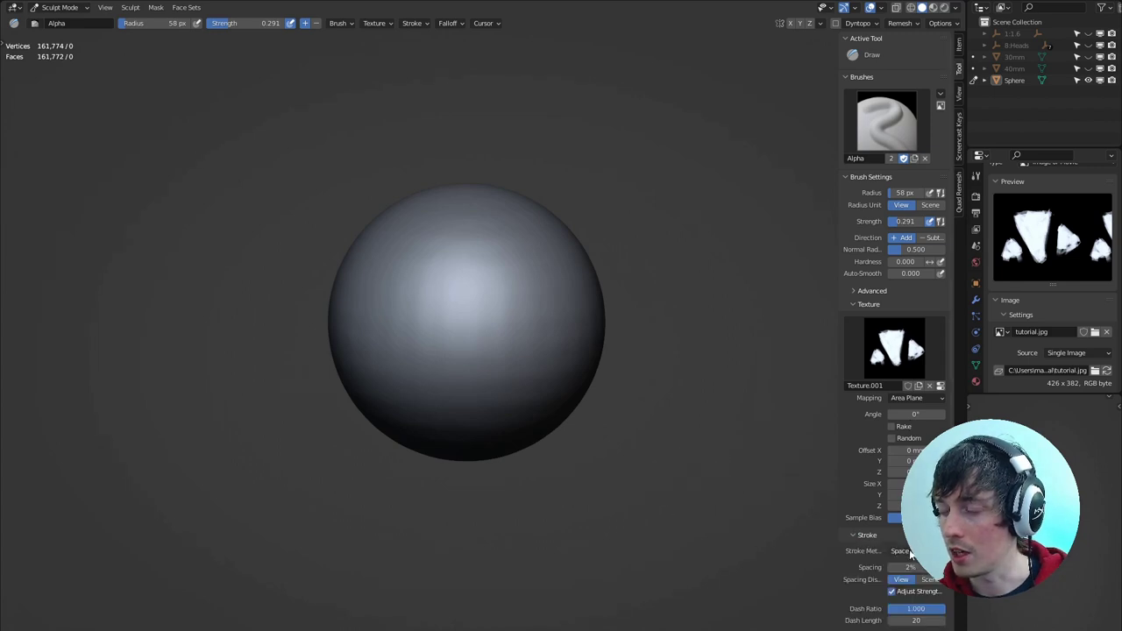
{"action": "left_click", "coordinate": [900, 551]}
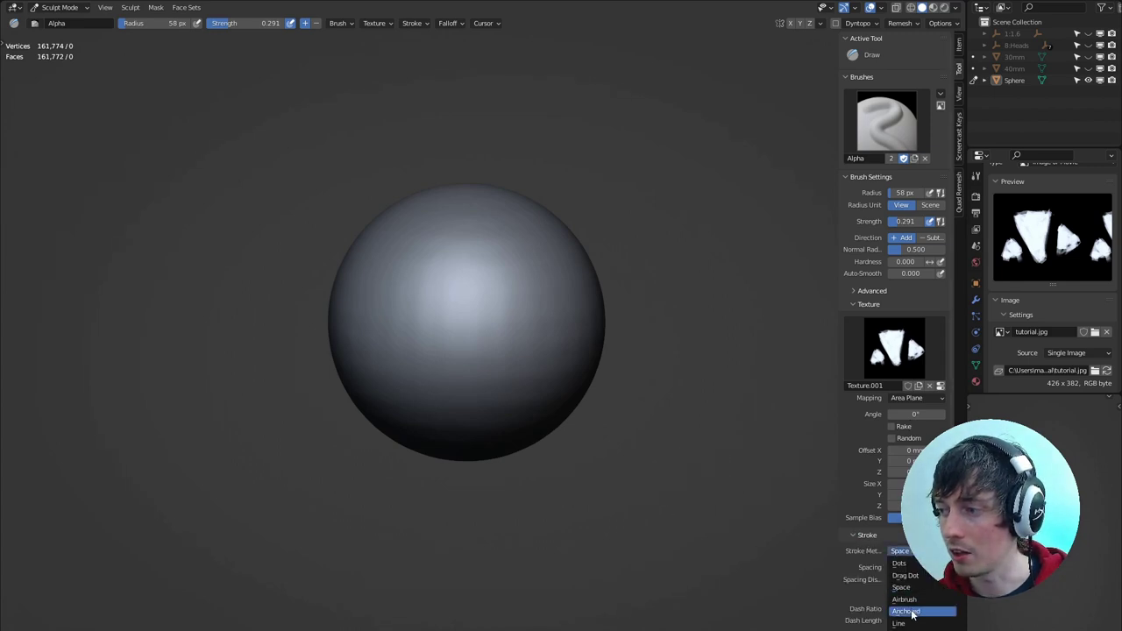
{"action": "mouse_move", "coordinate": [508, 119]}
{"action": "middle_mouse_down"}
{"action": "mouse_move", "coordinate": [472, 109]}
{"action": "mouse_move", "coordinate": [504, 136]}
{"action": "middle_mouse_up"}
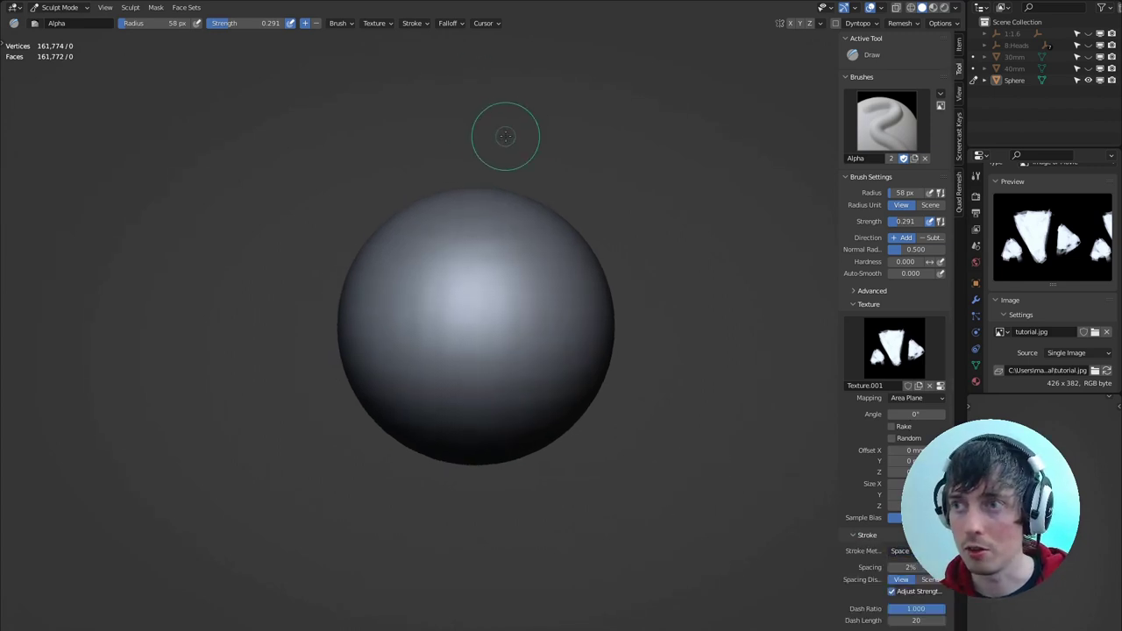
{"action": "key", "text": "e"}
{"action": "left_click", "coordinate": [491, 180]}
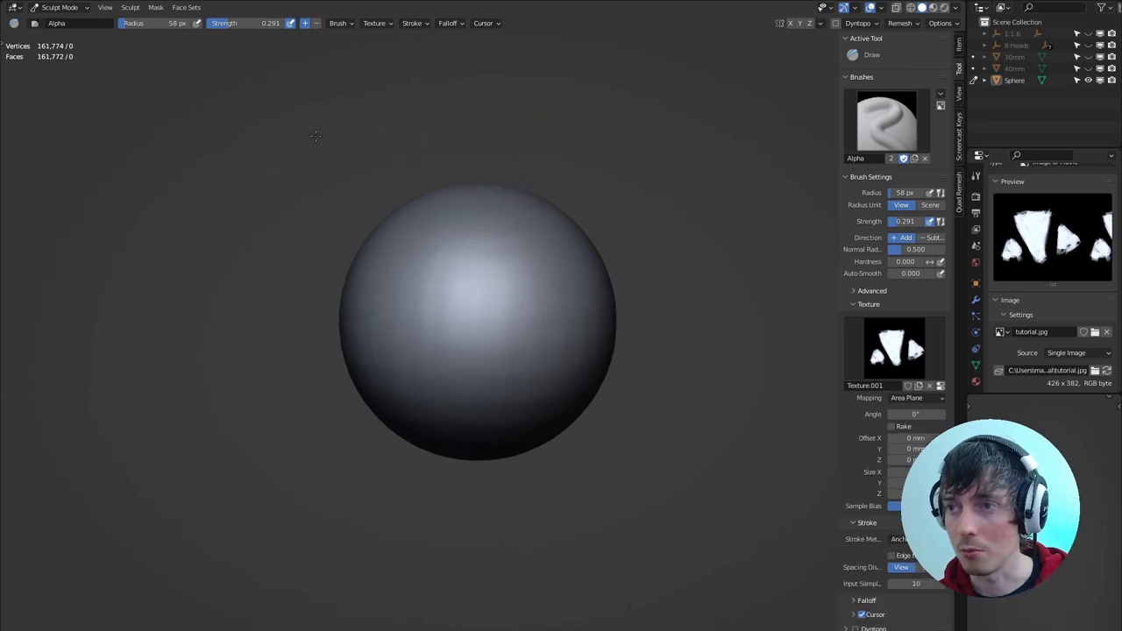
Stamp the alpha several times across the upper part of the sphere at varied angles using anchored strokes
{"action": "middle_click_drag", "start_coordinate": [317, 137], "coordinate": [355, 167]}
{"action": "mouse_move", "coordinate": [439, 259]}
{"action": "left_mouse_down"}
{"action": "mouse_move", "coordinate": [371, 264]}
{"action": "mouse_move", "coordinate": [446, 345]}
{"action": "mouse_move", "coordinate": [495, 345]}
{"action": "mouse_move", "coordinate": [458, 318]}
{"action": "mouse_move", "coordinate": [529, 240]}
{"action": "mouse_move", "coordinate": [461, 185]}
{"action": "mouse_move", "coordinate": [473, 373]}
{"action": "mouse_move", "coordinate": [479, 298]}
{"action": "mouse_move", "coordinate": [480, 310]}
{"action": "left_mouse_up"}
{"action": "middle_click_drag", "start_coordinate": [334, 136], "coordinate": [345, 161]}
{"action": "scroll", "coordinate": [339, 153], "scroll_direction": "up", "scroll_amount": 2}
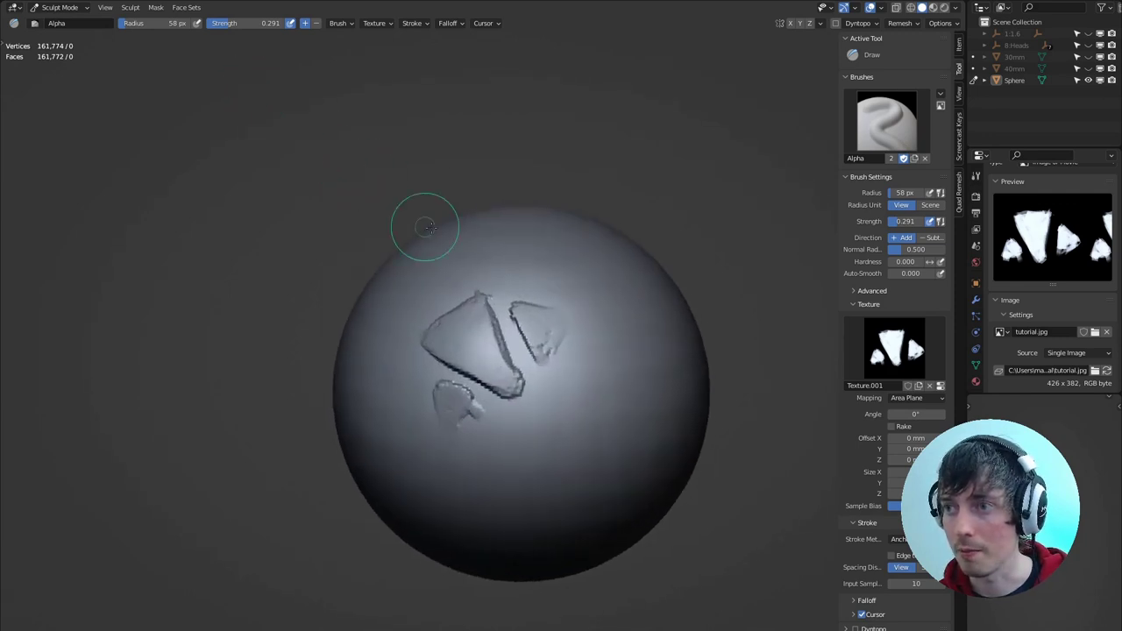
{"action": "middle_click_drag", "start_coordinate": [425, 228], "coordinate": [524, 359]}
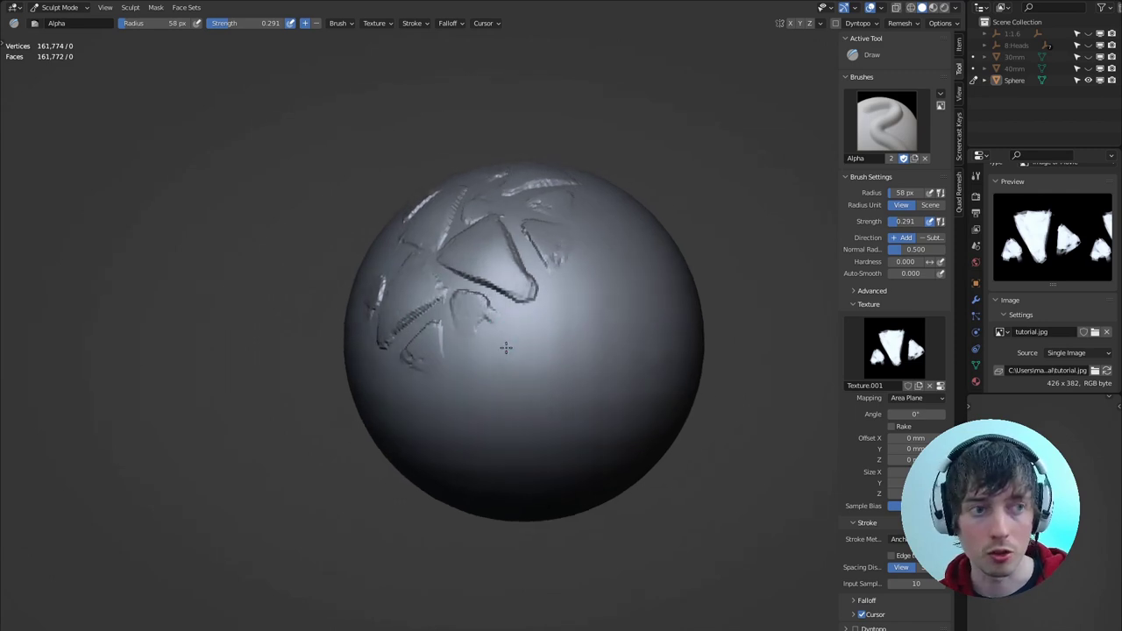
{"action": "left_click_drag", "start_coordinate": [524, 360], "coordinate": [479, 421]}
{"action": "middle_click_drag", "start_coordinate": [614, 288], "coordinate": [476, 220]}
{"action": "middle_click_drag", "start_coordinate": [442, 296], "coordinate": [445, 290]}
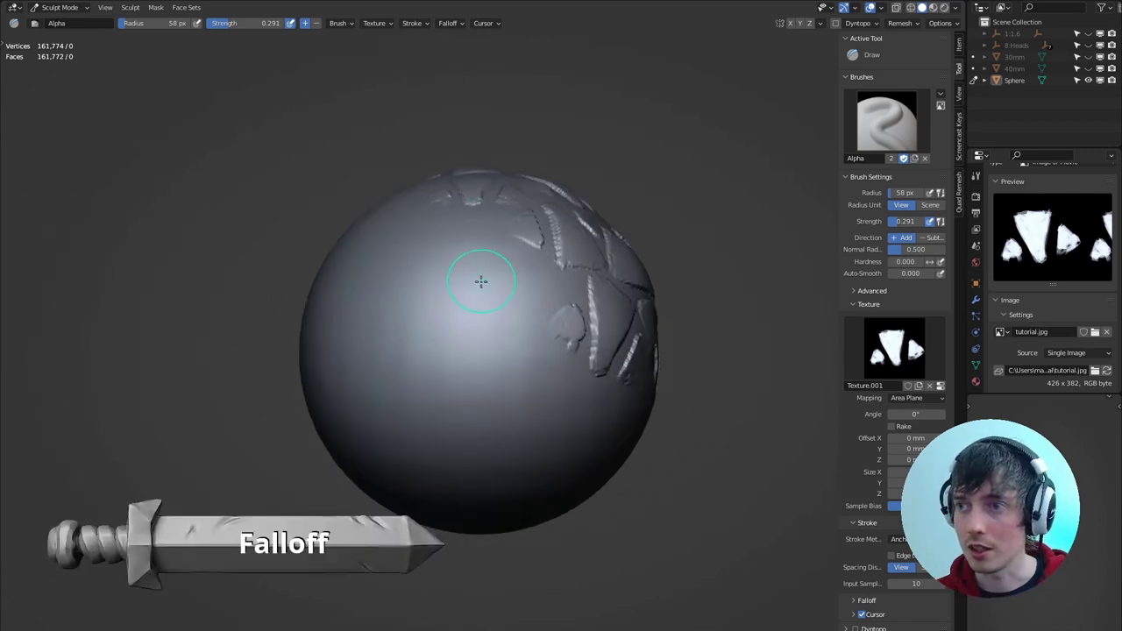
{"action": "left_click_drag", "start_coordinate": [461, 279], "coordinate": [419, 299]}
{"action": "left_click_drag", "start_coordinate": [418, 343], "coordinate": [421, 342]}
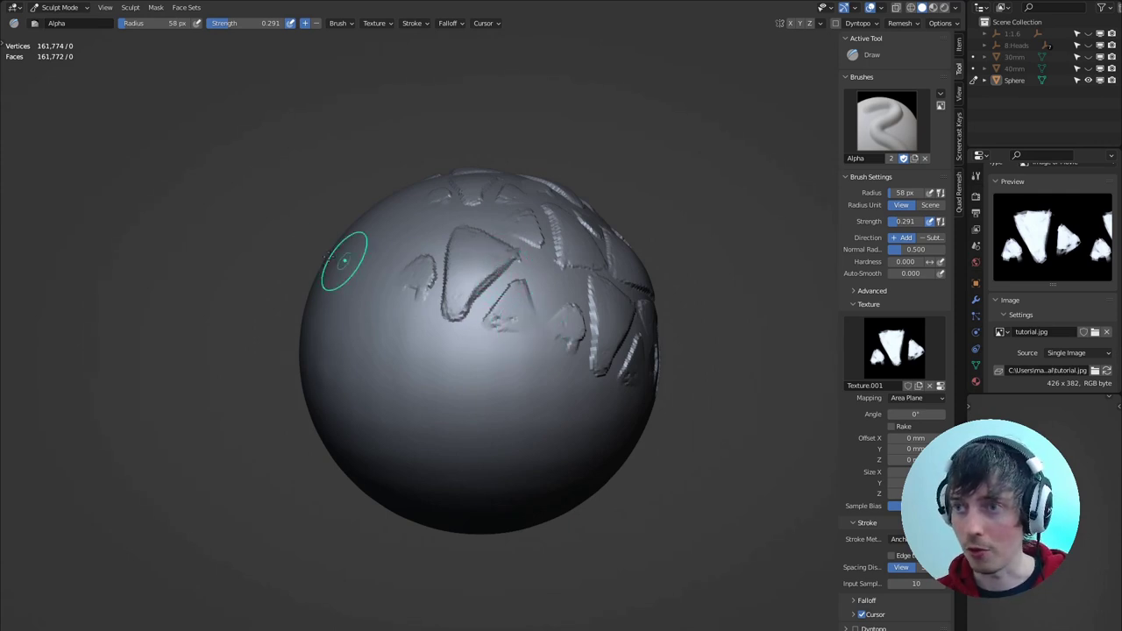
Change the Alpha brush's falloff curve preset to Constant
{"action": "middle_click_drag", "start_coordinate": [345, 260], "coordinate": [371, 253]}
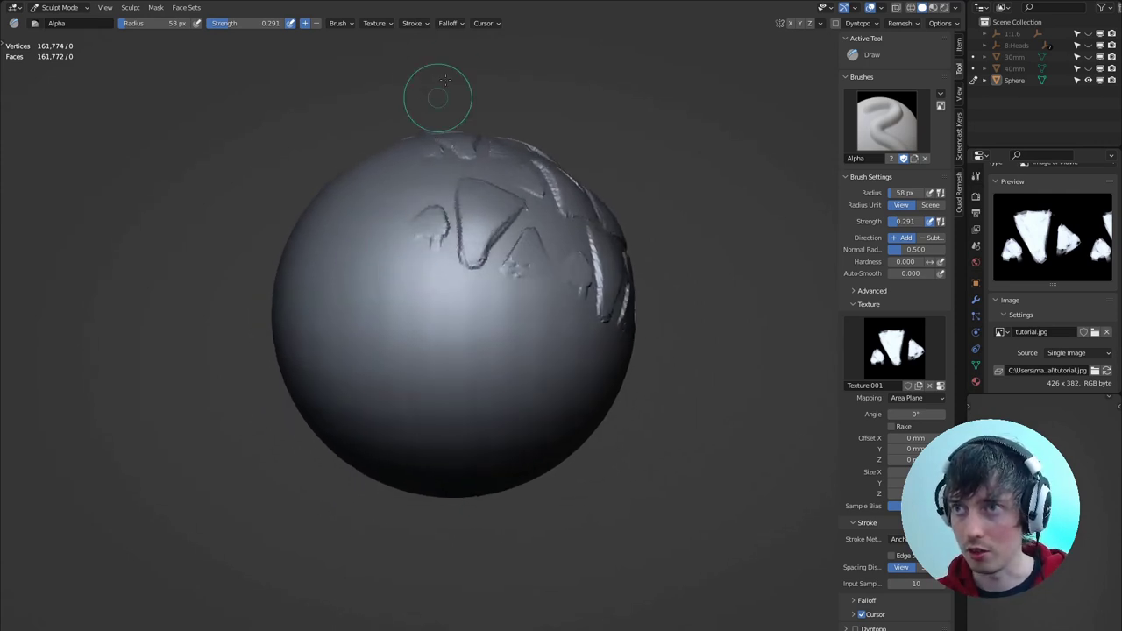
{"action": "left_click", "coordinate": [448, 22]}
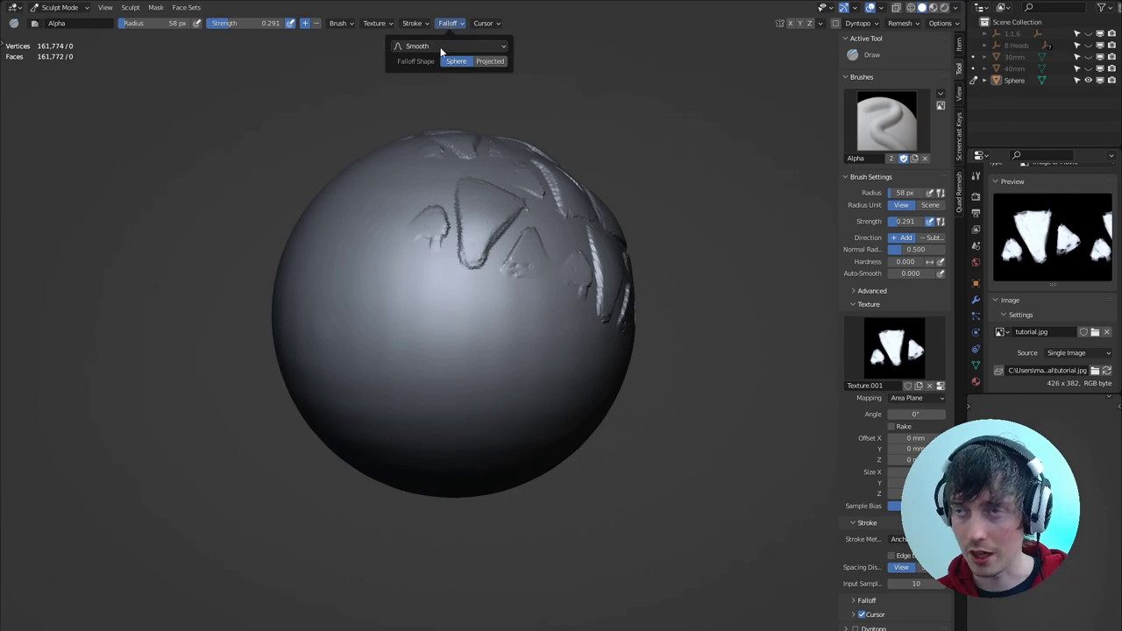
{"action": "left_click", "coordinate": [439, 46]}
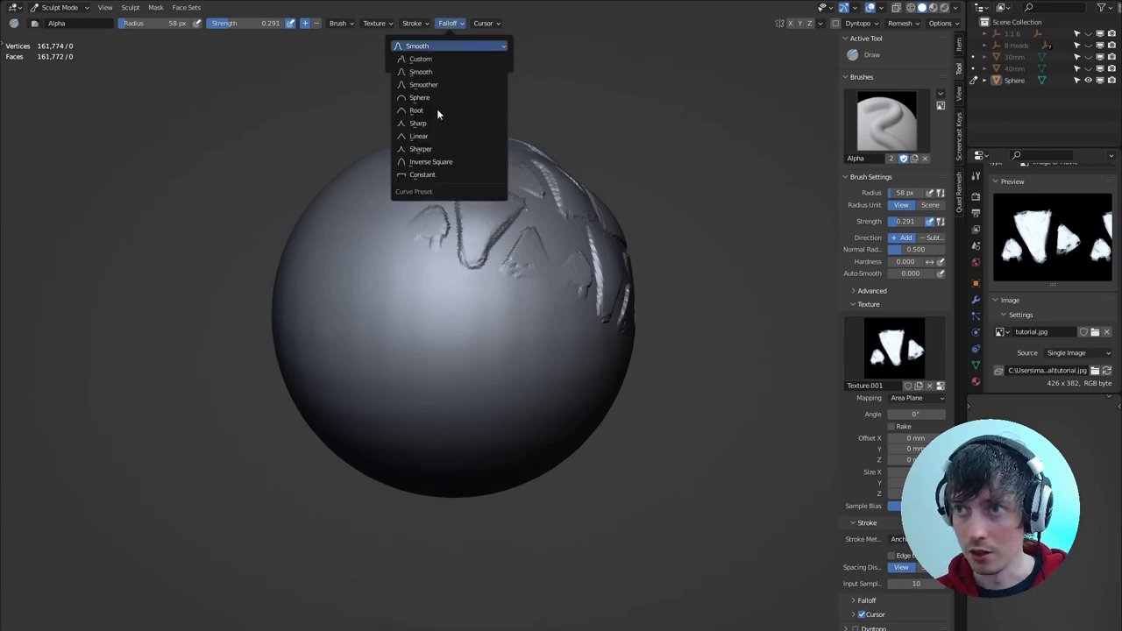
{"action": "left_click", "coordinate": [435, 174]}
Stamp the alpha once on the bare surface below the earlier stamps, inspect its edges and check the falloff settings
{"action": "middle_click_drag", "start_coordinate": [398, 206], "coordinate": [380, 192]}
{"action": "left_click_drag", "start_coordinate": [424, 264], "coordinate": [426, 337]}
{"action": "mouse_move", "coordinate": [377, 167]}
{"action": "middle_mouse_down"}
{"action": "mouse_move", "coordinate": [301, 151]}
{"action": "mouse_move", "coordinate": [350, 163]}
{"action": "mouse_move", "coordinate": [445, 226]}
{"action": "mouse_move", "coordinate": [408, 225]}
{"action": "mouse_move", "coordinate": [449, 234]}
{"action": "middle_mouse_up"}
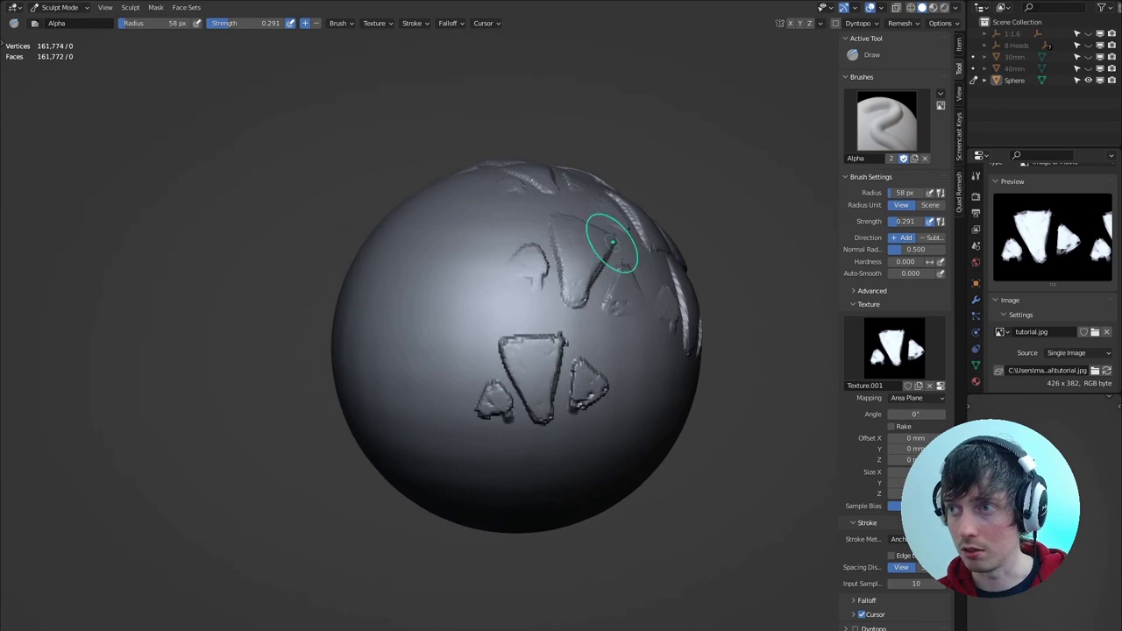
{"action": "middle_click_drag", "start_coordinate": [622, 266], "coordinate": [665, 288]}
{"action": "middle_click_drag", "start_coordinate": [476, 146], "coordinate": [450, 139]}
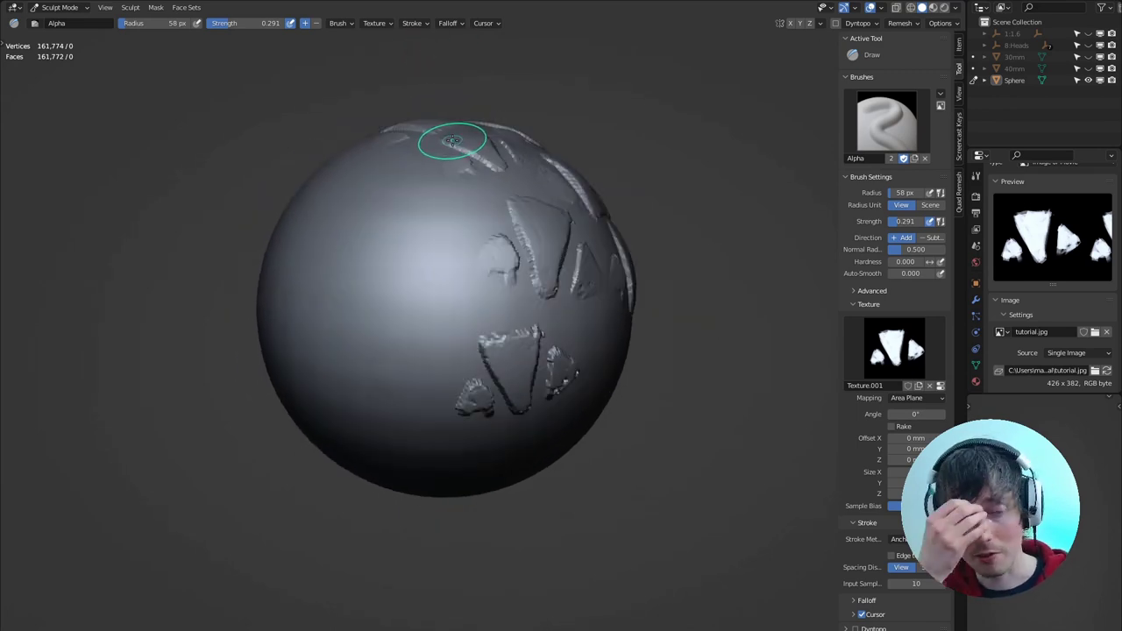
{"action": "left_click", "coordinate": [448, 23]}
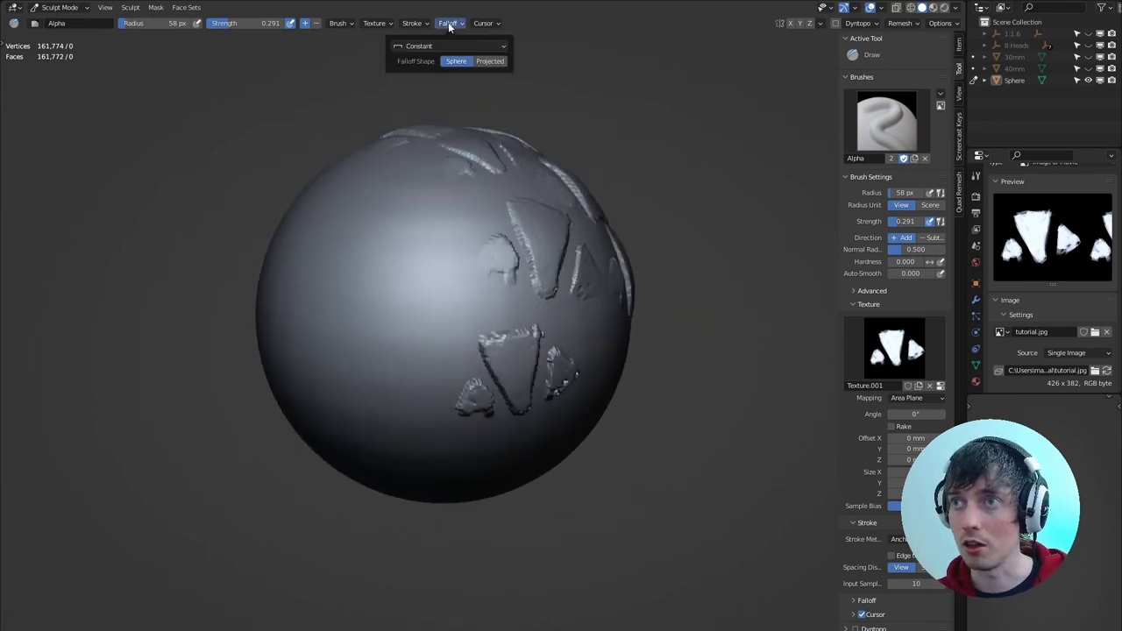
Stamp more alphas at different sizes and rotations over the bare areas of the sphere, using the constant falloff
{"action": "middle_click_drag", "start_coordinate": [552, 255], "coordinate": [519, 247]}
{"action": "mouse_move", "coordinate": [405, 317]}
{"action": "middle_mouse_down"}
{"action": "mouse_move", "coordinate": [485, 351]}
{"action": "mouse_move", "coordinate": [418, 323]}
{"action": "mouse_move", "coordinate": [420, 331]}
{"action": "middle_mouse_up"}
{"action": "left_click_drag", "start_coordinate": [421, 333], "coordinate": [359, 357]}
{"action": "left_click_drag", "start_coordinate": [489, 299], "coordinate": [510, 330]}
{"action": "middle_click_drag", "start_coordinate": [518, 334], "coordinate": [487, 277]}
{"action": "left_click_drag", "start_coordinate": [518, 244], "coordinate": [499, 264]}
{"action": "middle_click_drag", "start_coordinate": [498, 261], "coordinate": [309, 252]}
{"action": "left_click_drag", "start_coordinate": [343, 271], "coordinate": [401, 271]}
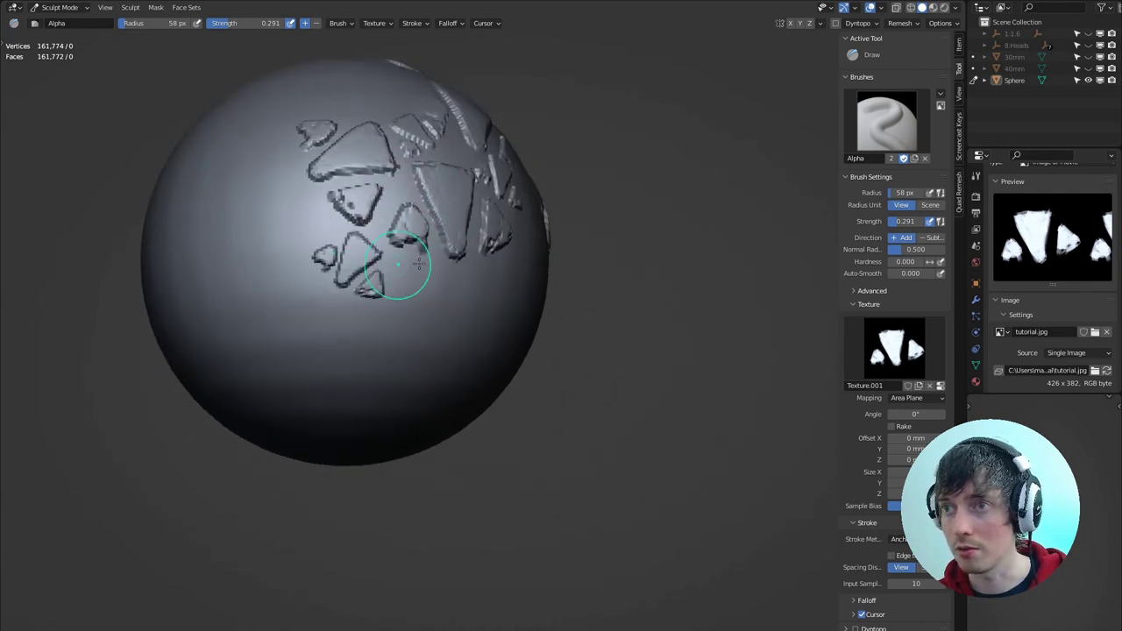
{"action": "middle_click_drag", "start_coordinate": [401, 271], "coordinate": [421, 276]}
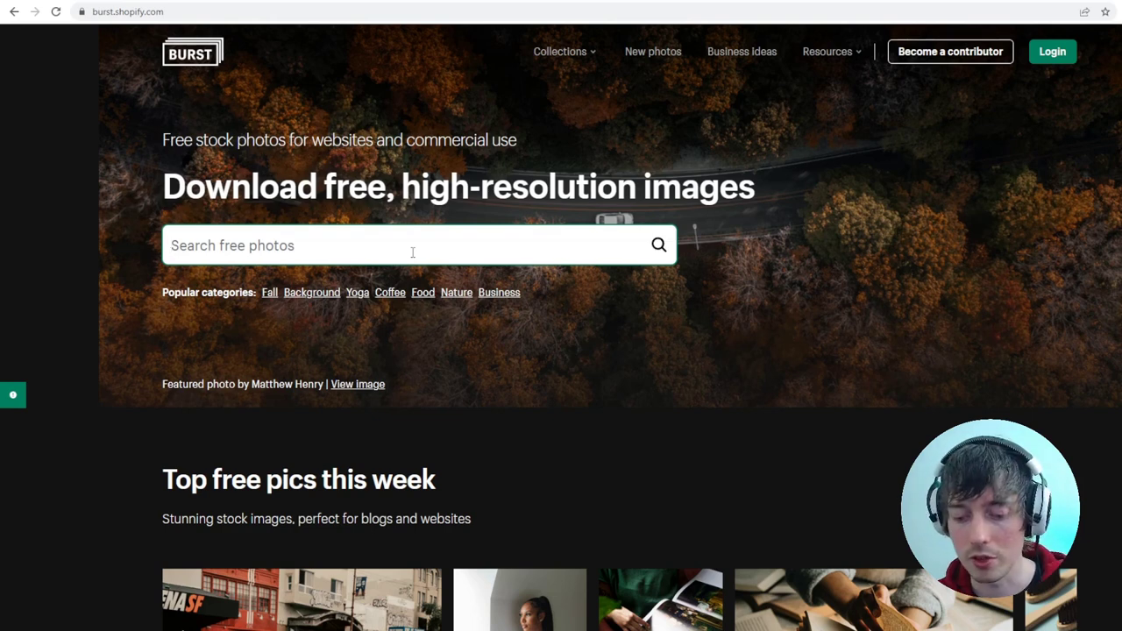
On the Burst website, search for "texture" and open the Japanese Garden Rock Texture photo with Low resolution selected
{"action": "type", "text": "texture"}
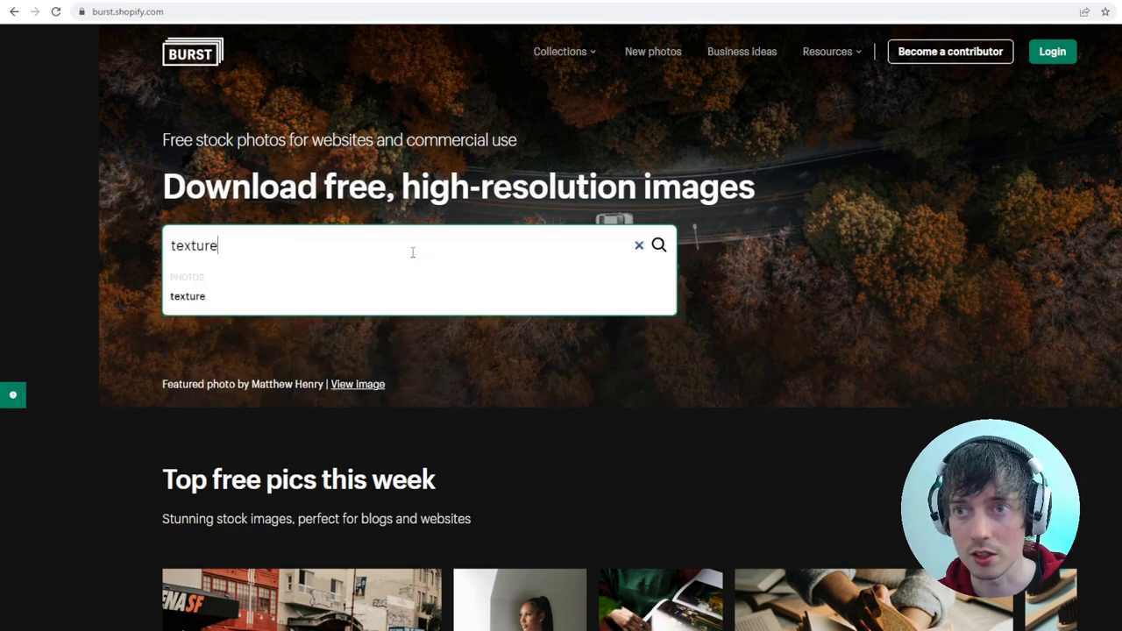
{"action": "key", "text": "Return"}
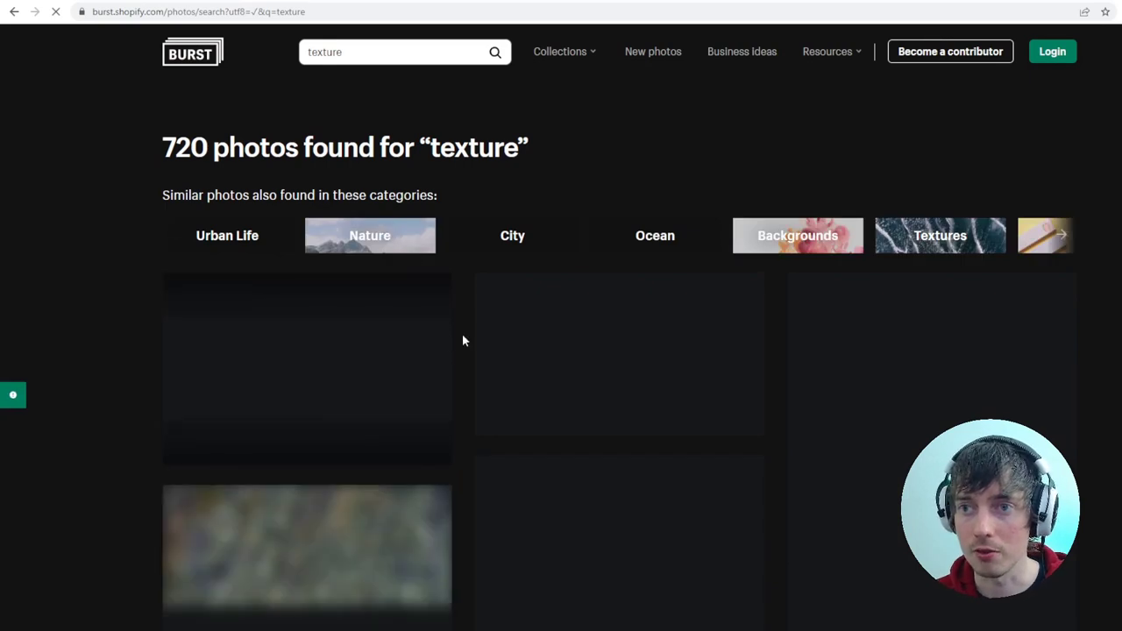
{"action": "scroll", "coordinate": [650, 337], "scroll_direction": "down", "scroll_amount": 5}
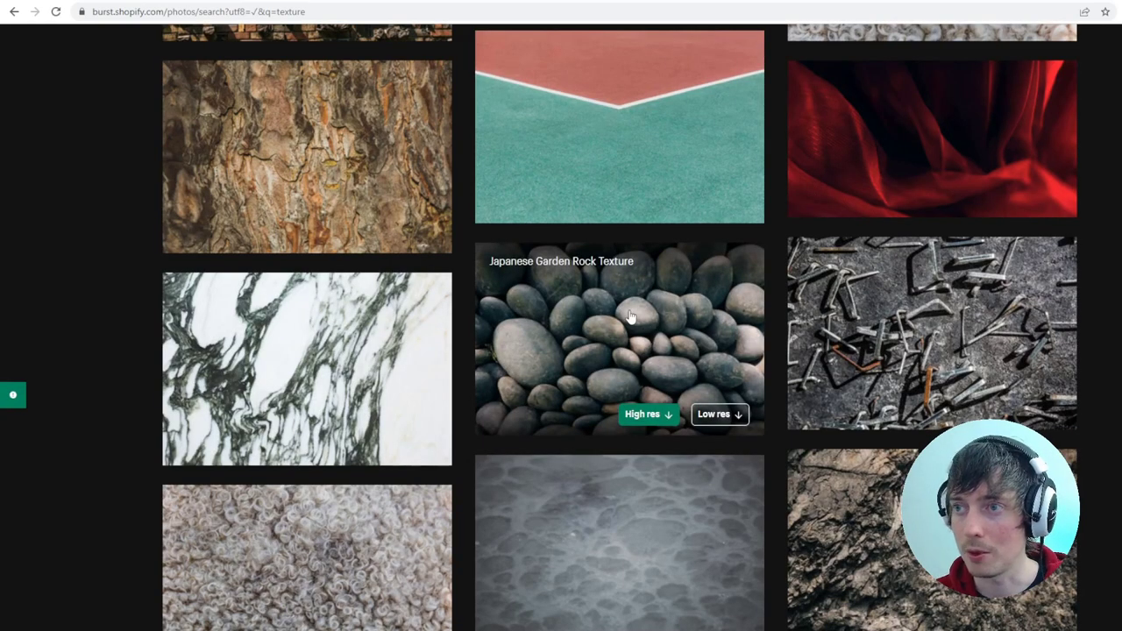
{"action": "left_click", "coordinate": [629, 315]}
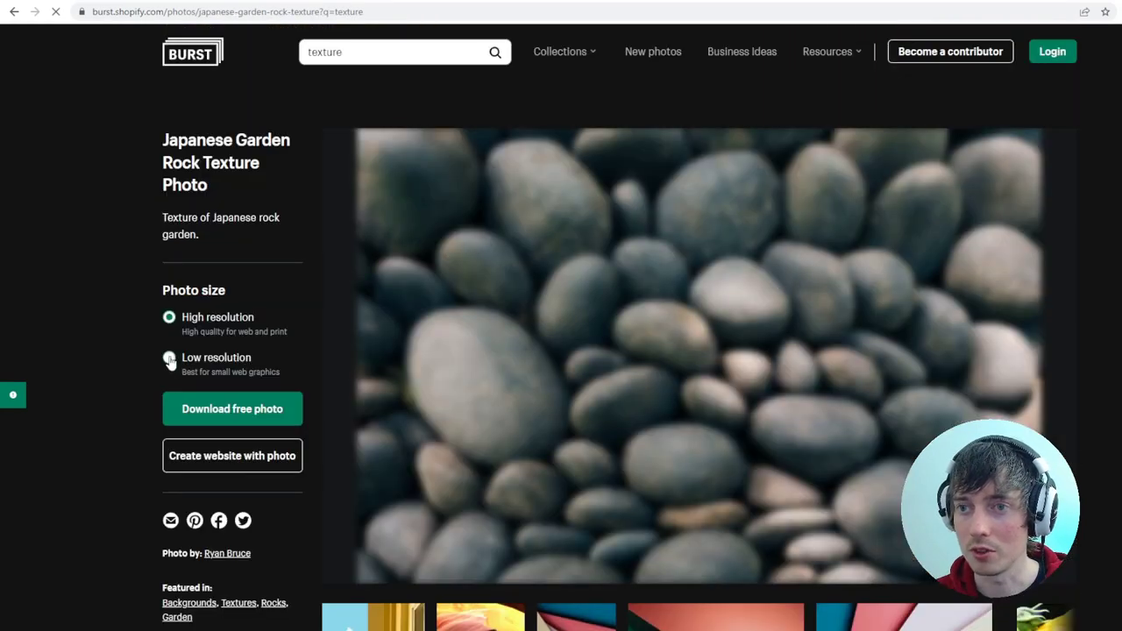
{"action": "left_click", "coordinate": [170, 358]}
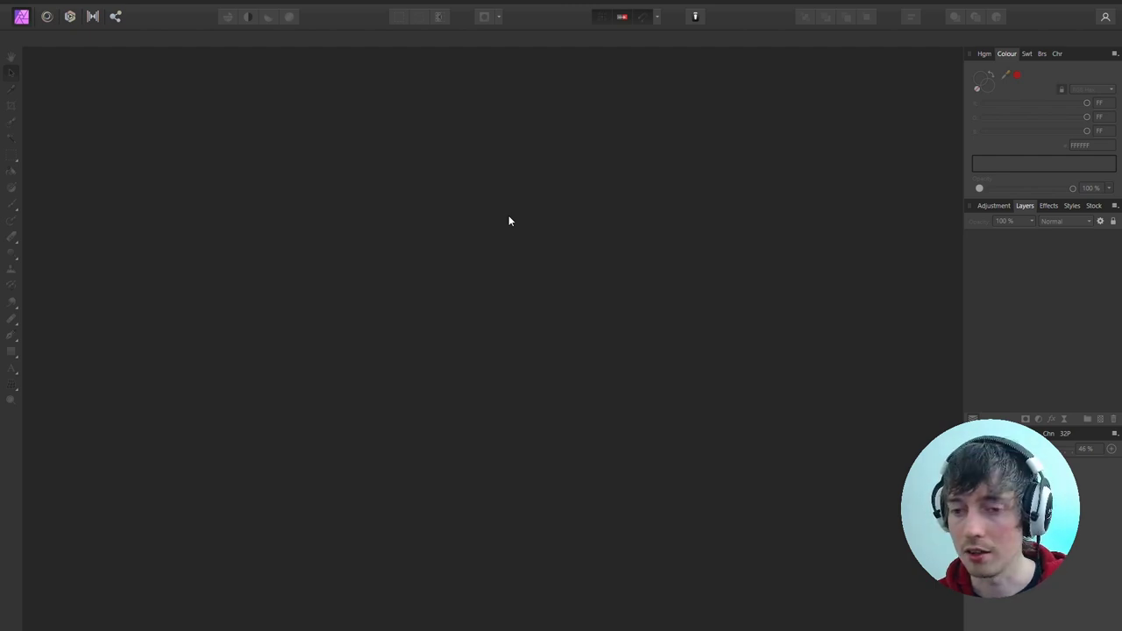
In Affinity Photo, create a 1024 × 1024 px document and place the Japanese garden rock texture photo to fill it
{"action": "key", "text": "ctrl+n"}
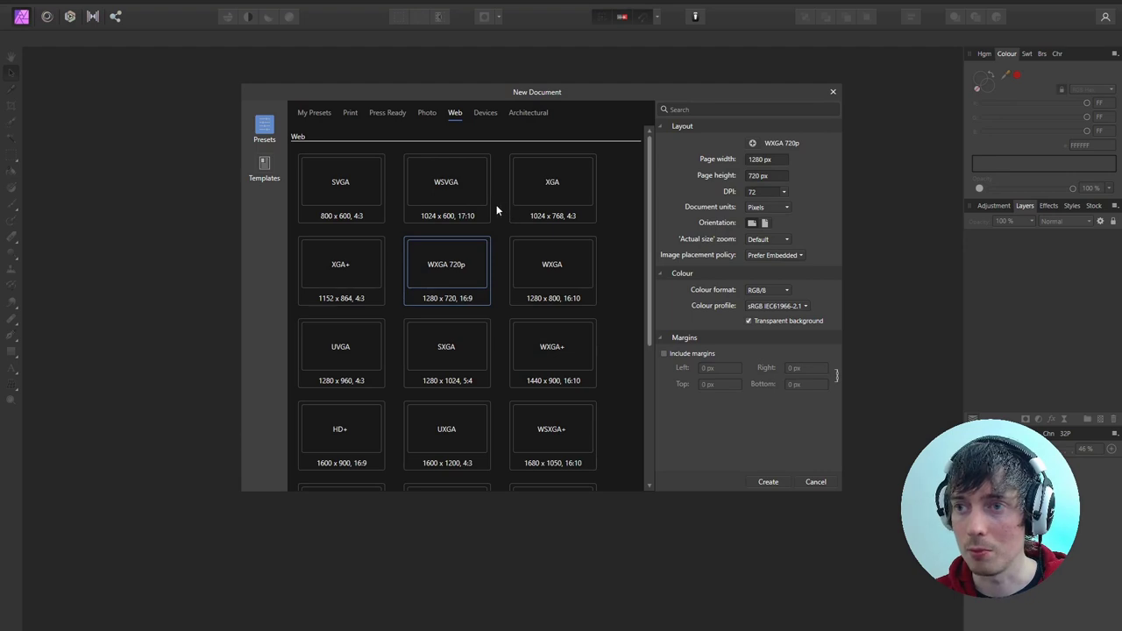
{"action": "left_click", "coordinate": [761, 158]}
{"action": "type", "text": "1024"}
{"action": "left_click", "coordinate": [760, 175]}
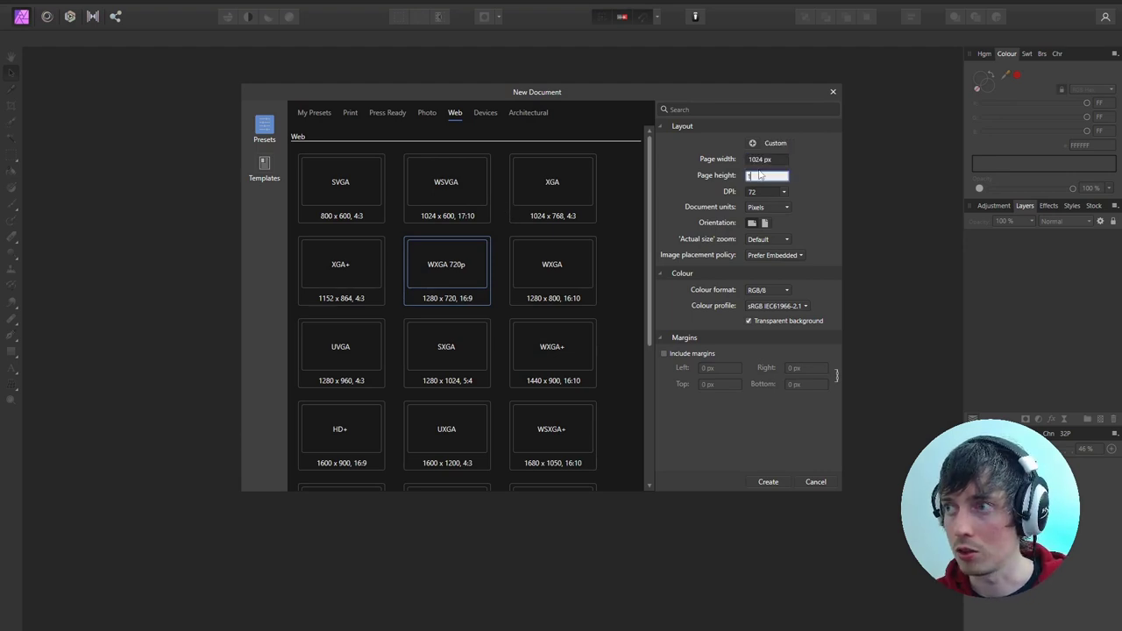
{"action": "type", "text": "1024"}
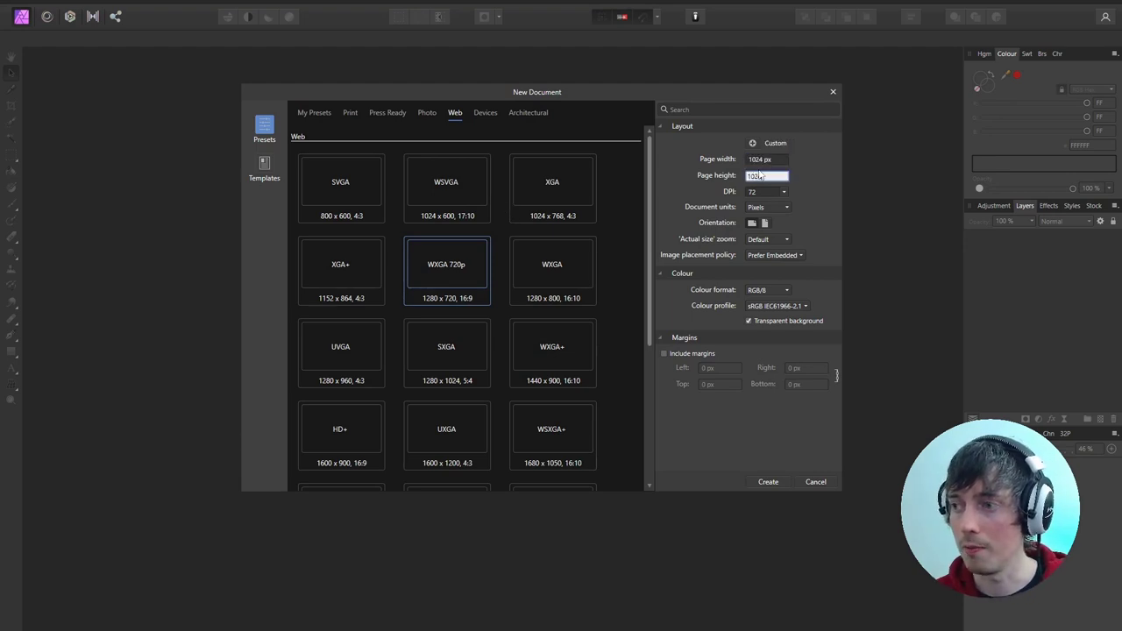
{"action": "left_click", "coordinate": [763, 480]}
{"action": "left_click", "coordinate": [32, 4]}
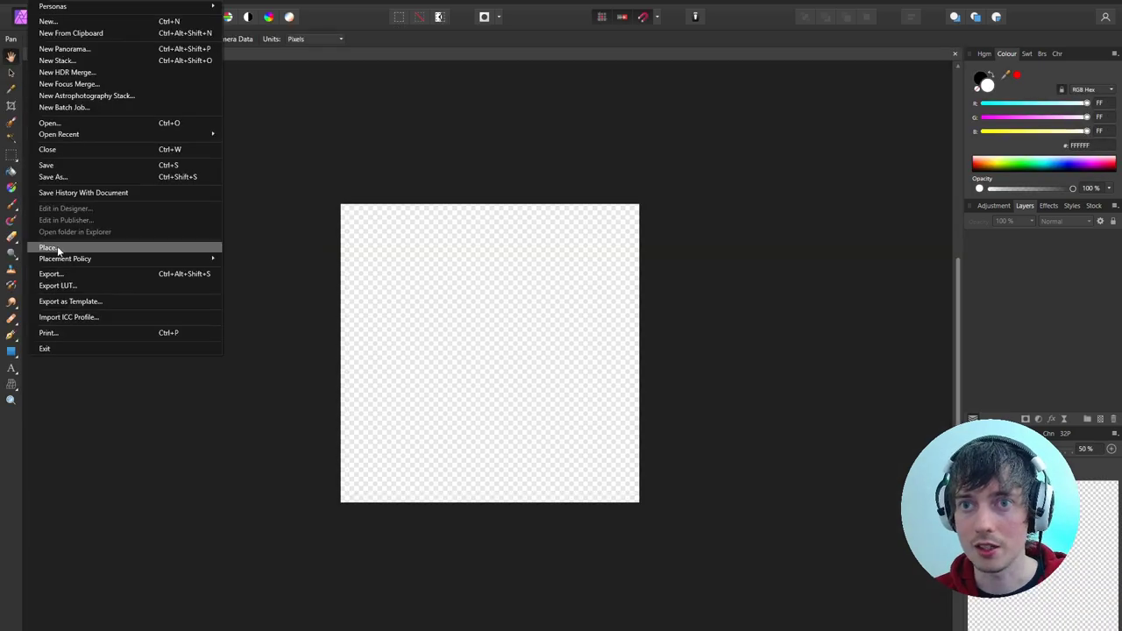
{"action": "left_click", "coordinate": [84, 299]}
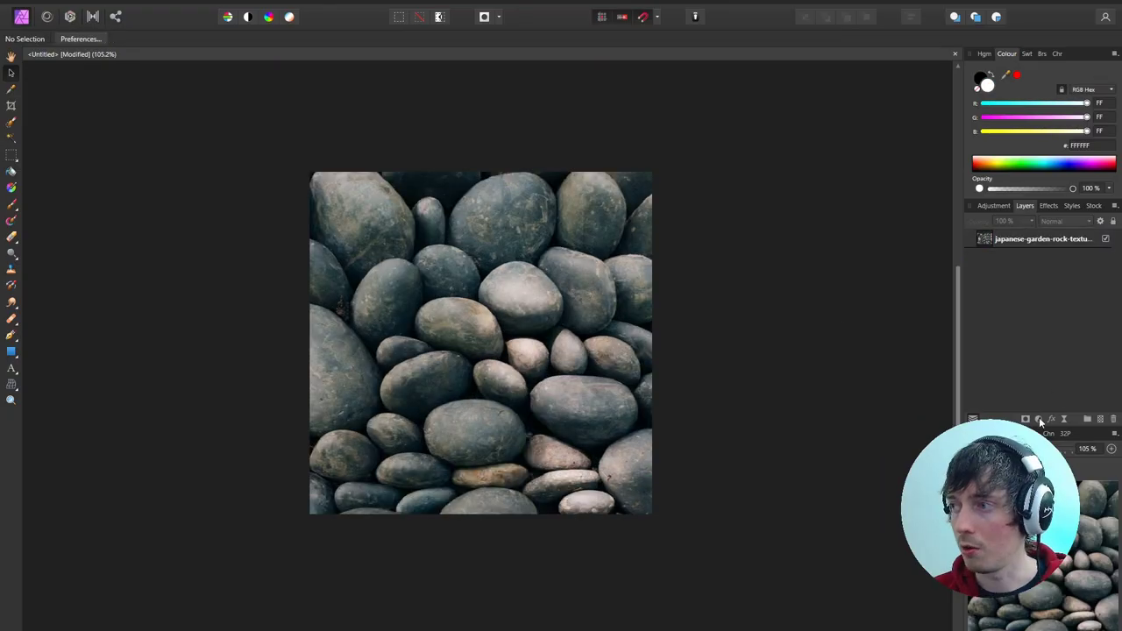
Add a Black and White adjustment over the rock photo and move its dialog to just beside the image
{"action": "left_click", "coordinate": [1039, 420]}
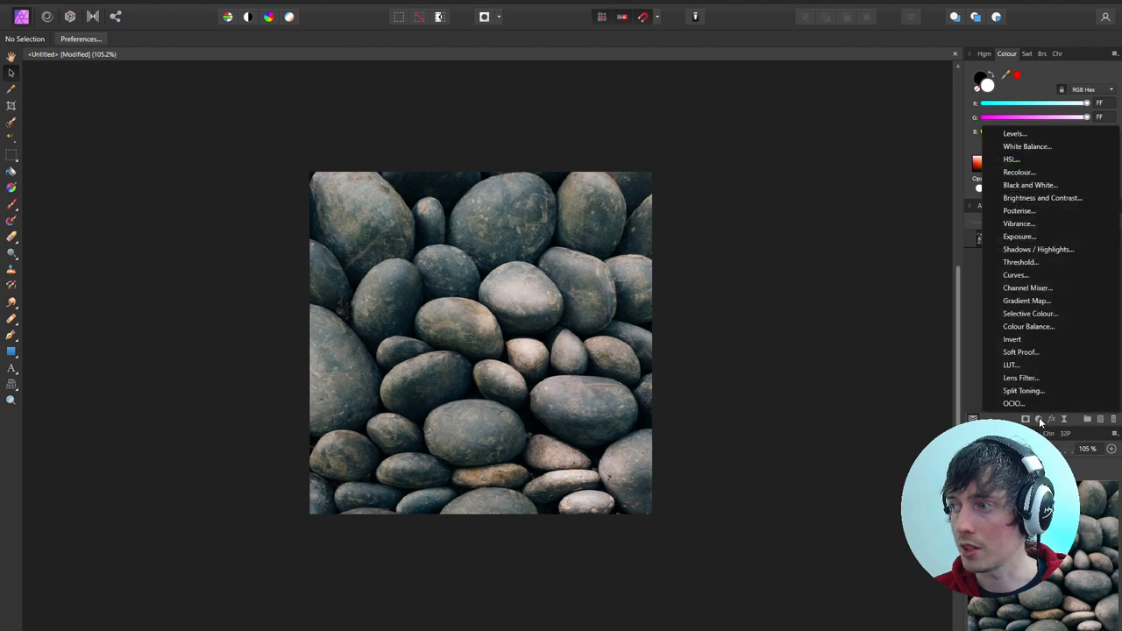
{"action": "left_click", "coordinate": [1044, 186]}
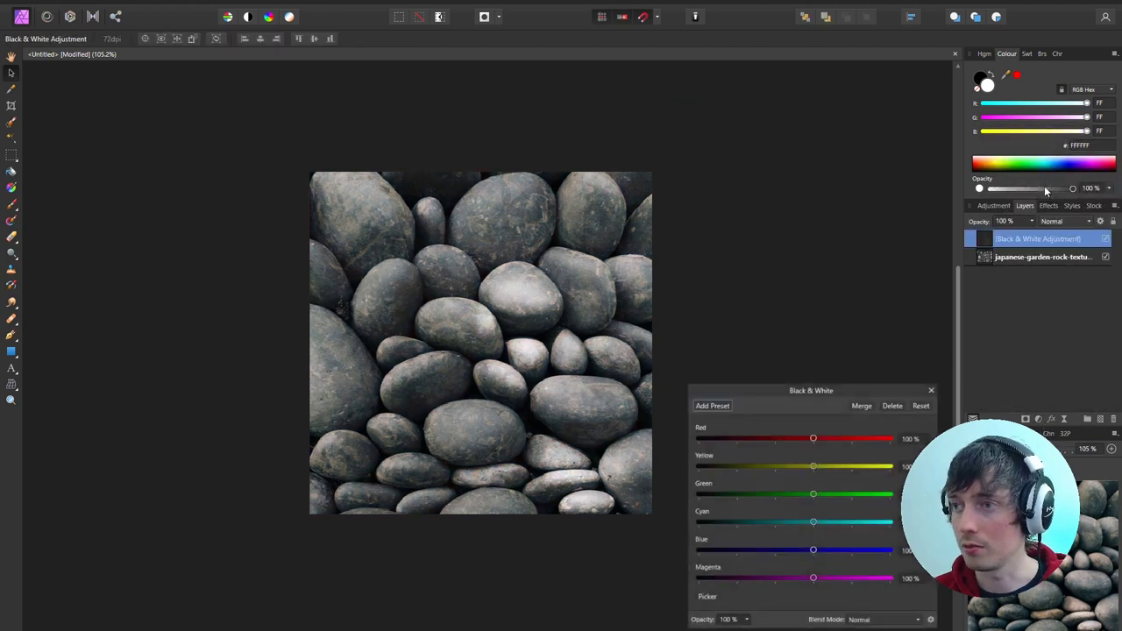
{"action": "left_click_drag", "start_coordinate": [807, 389], "coordinate": [808, 221]}
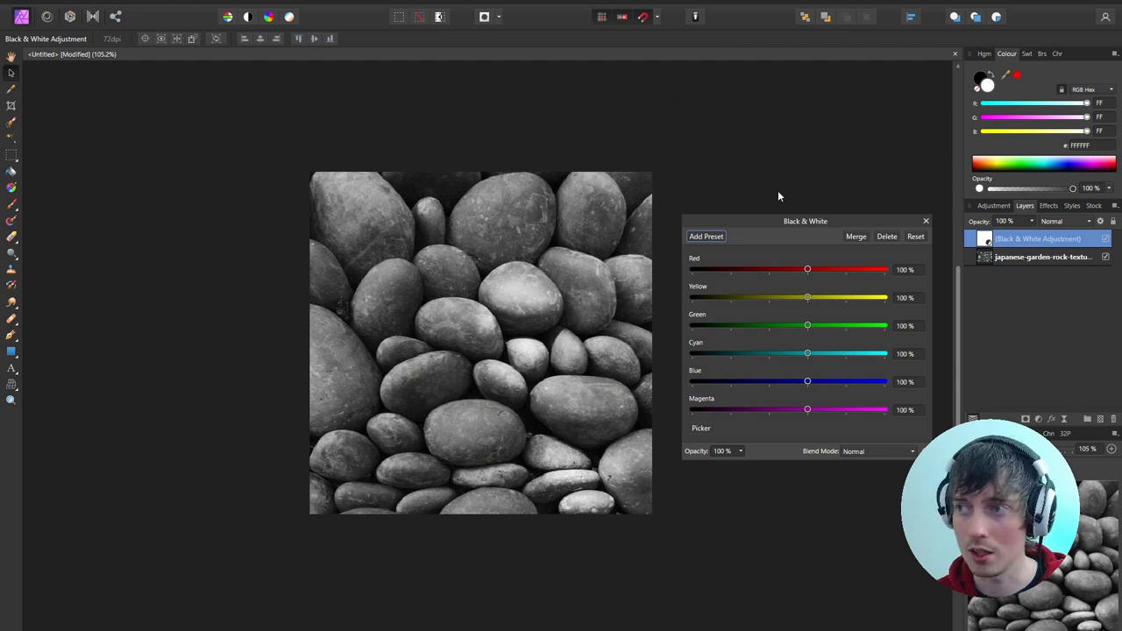
{"action": "left_click_drag", "start_coordinate": [766, 220], "coordinate": [759, 207]}
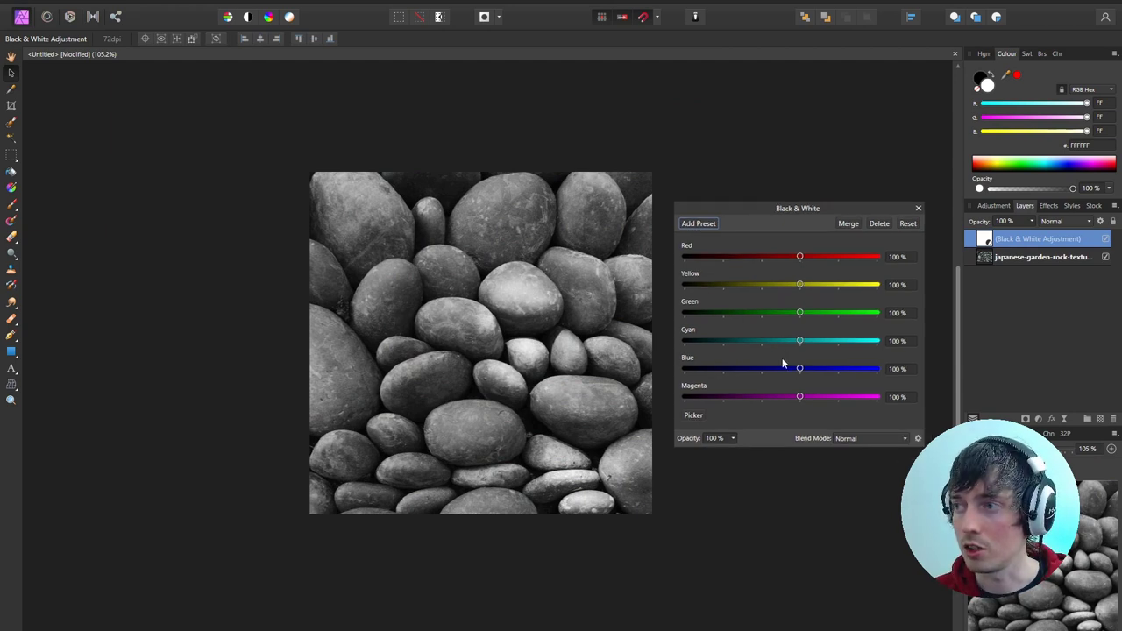
Set the Black & White adjustment to Red 241%, Yellow 213%, Green 215%, Cyan 48%, Blue -40% and Magenta 0%, and close it
{"action": "left_click_drag", "start_coordinate": [801, 256], "coordinate": [860, 258]}
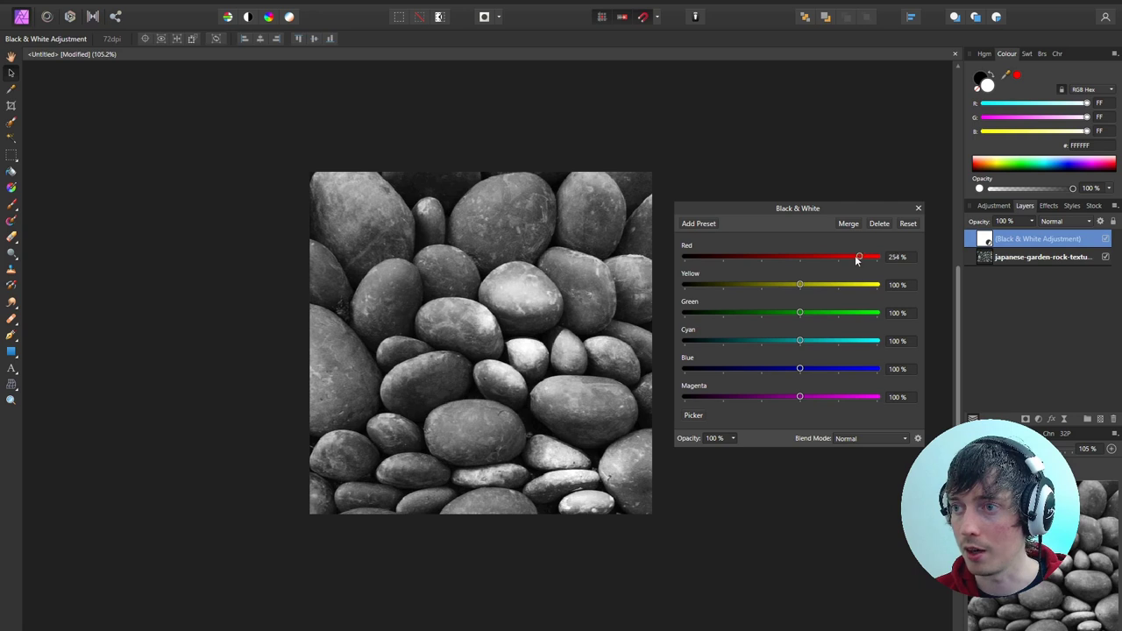
{"action": "left_click_drag", "start_coordinate": [799, 285], "coordinate": [843, 285]}
{"action": "left_click_drag", "start_coordinate": [800, 312], "coordinate": [795, 341]}
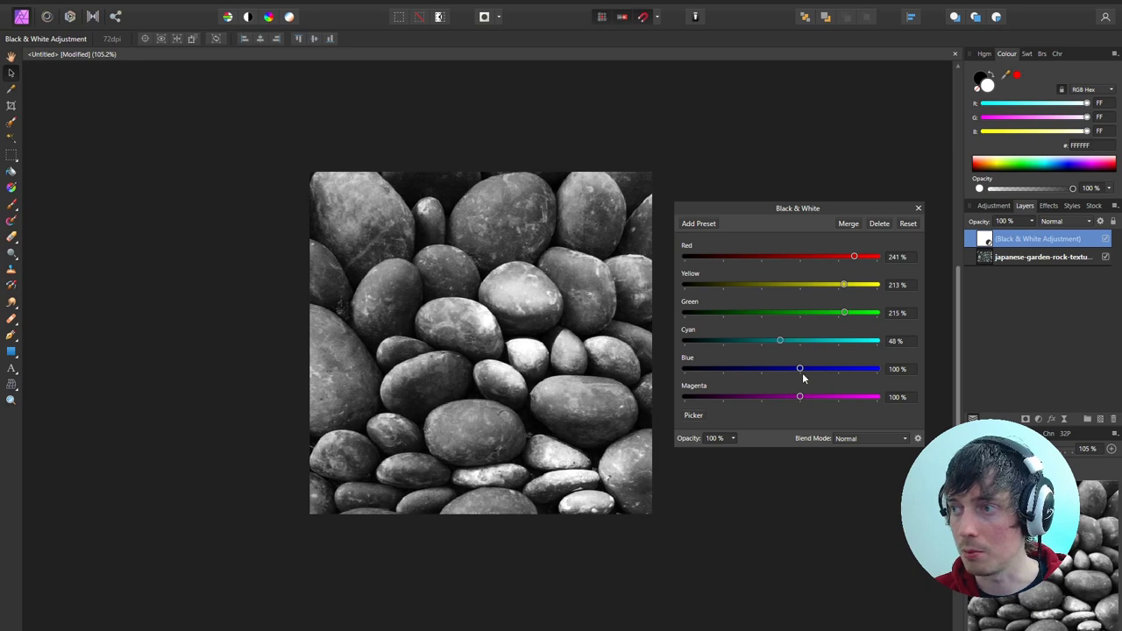
{"action": "left_click_drag", "start_coordinate": [829, 368], "coordinate": [746, 368]}
{"action": "left_click_drag", "start_coordinate": [800, 396], "coordinate": [856, 396]}
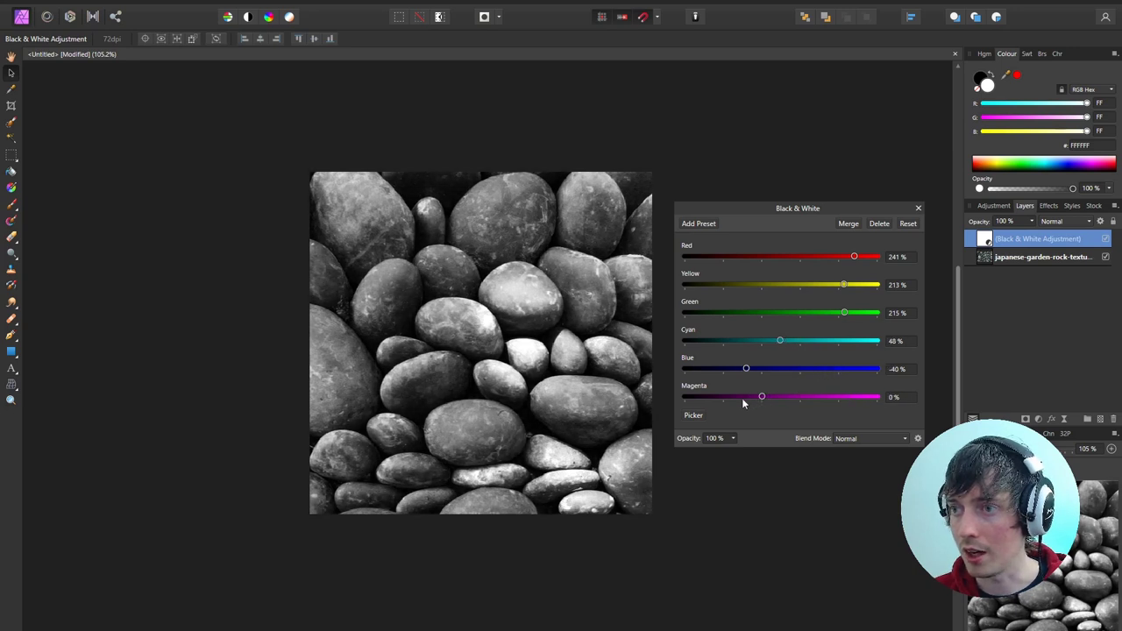
{"action": "left_click", "coordinate": [917, 209]}
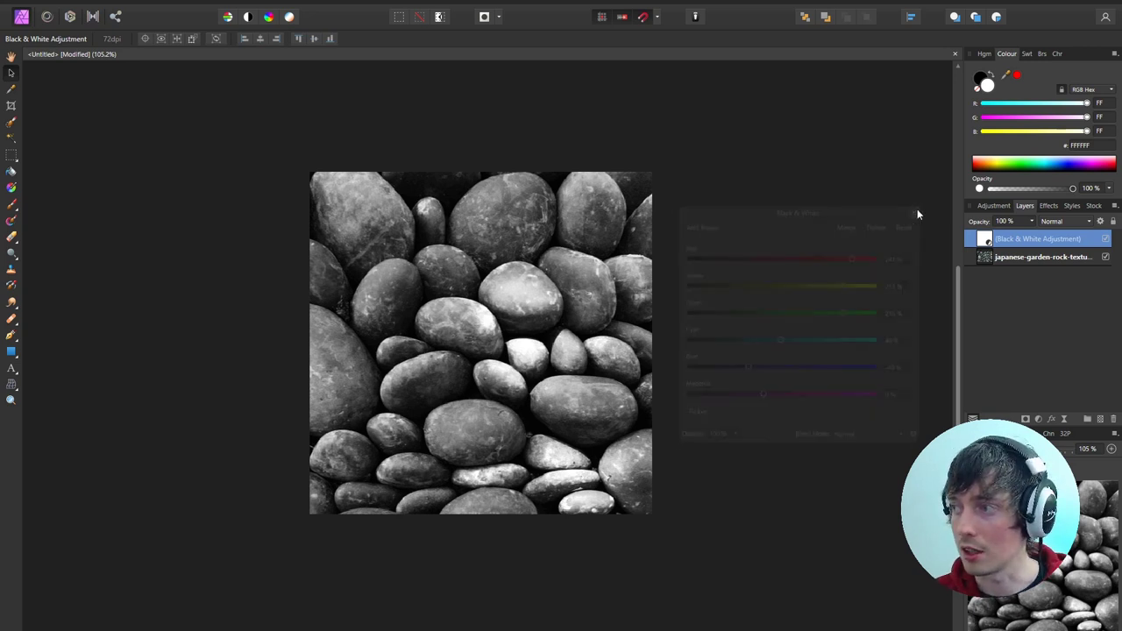
Add a Levels adjustment with Black Level 4% and White Level 87%, close it, and start exporting the rock image
{"action": "left_click", "coordinate": [1038, 419]}
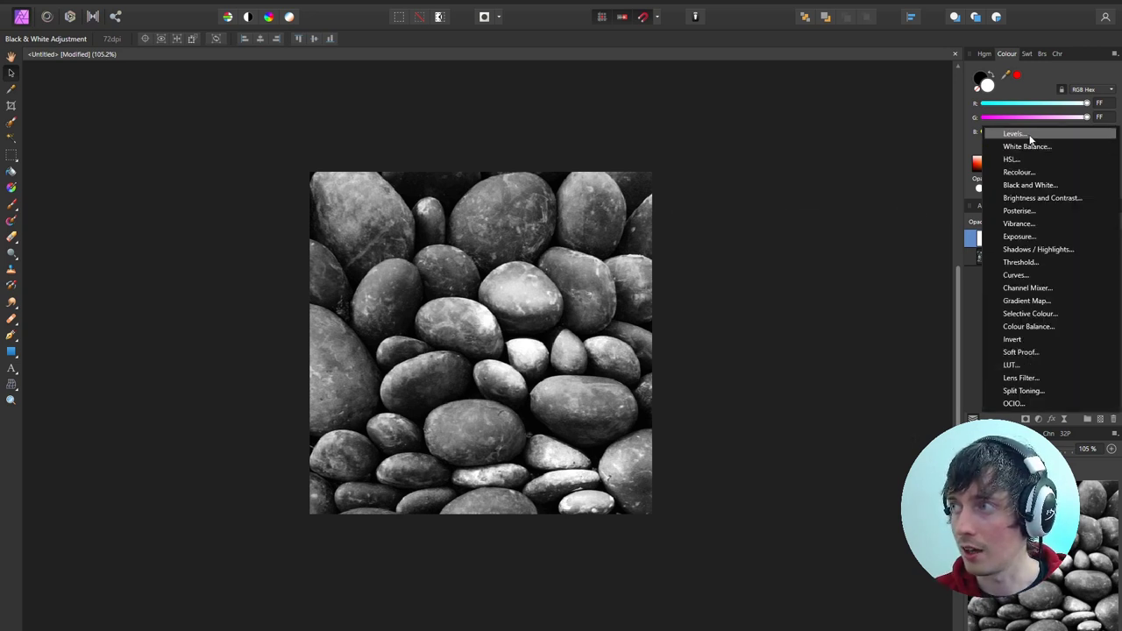
{"action": "left_click", "coordinate": [1029, 134]}
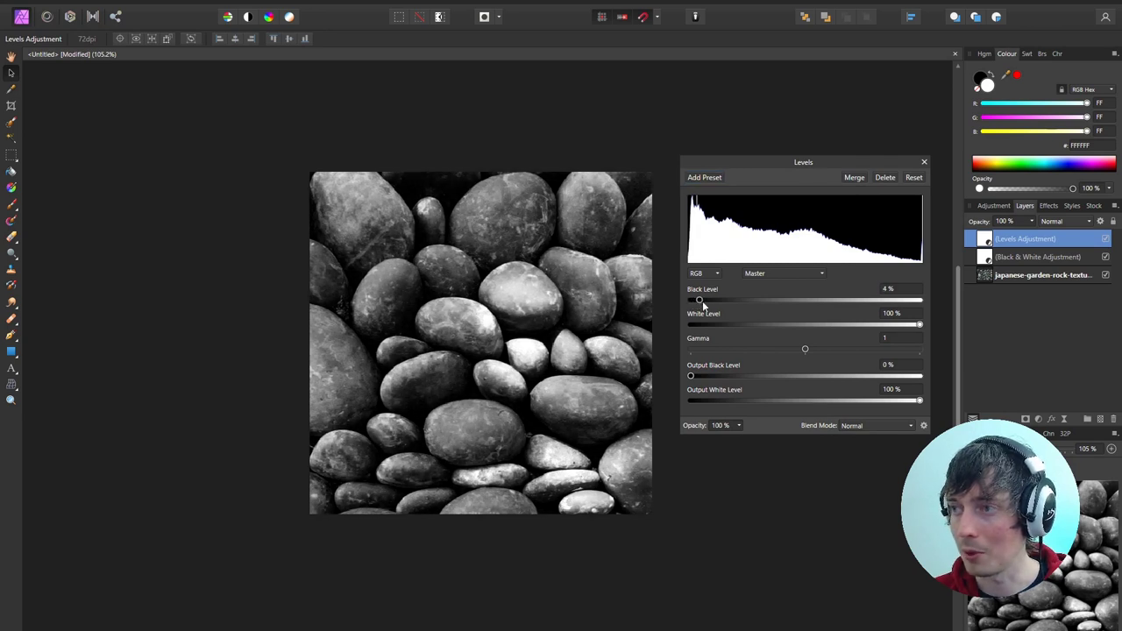
{"action": "mouse_move", "coordinate": [918, 325]}
{"action": "left_mouse_down"}
{"action": "mouse_move", "coordinate": [874, 326]}
{"action": "mouse_move", "coordinate": [888, 332]}
{"action": "left_mouse_up"}
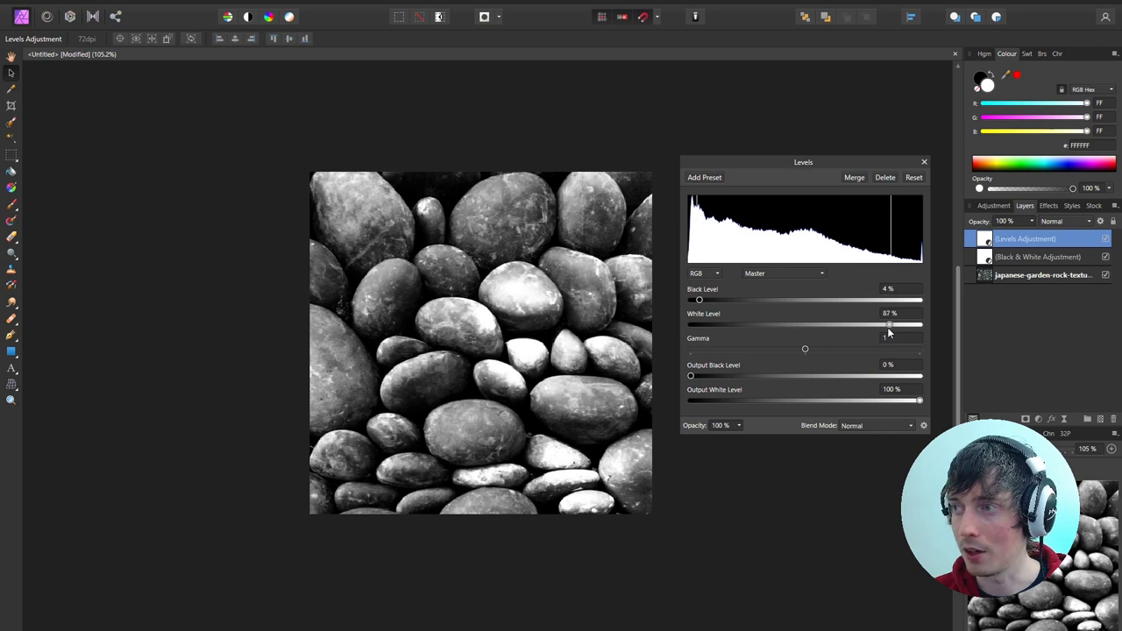
{"action": "left_click", "coordinate": [923, 163]}
{"action": "key", "text": "alt+f"}
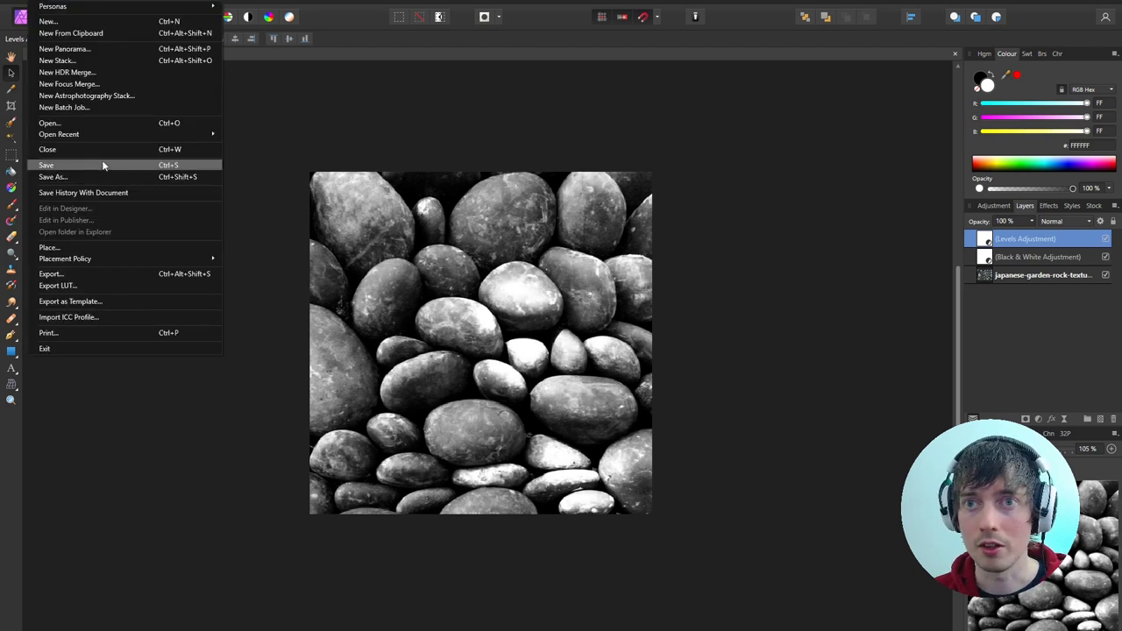
{"action": "left_click", "coordinate": [166, 273]}
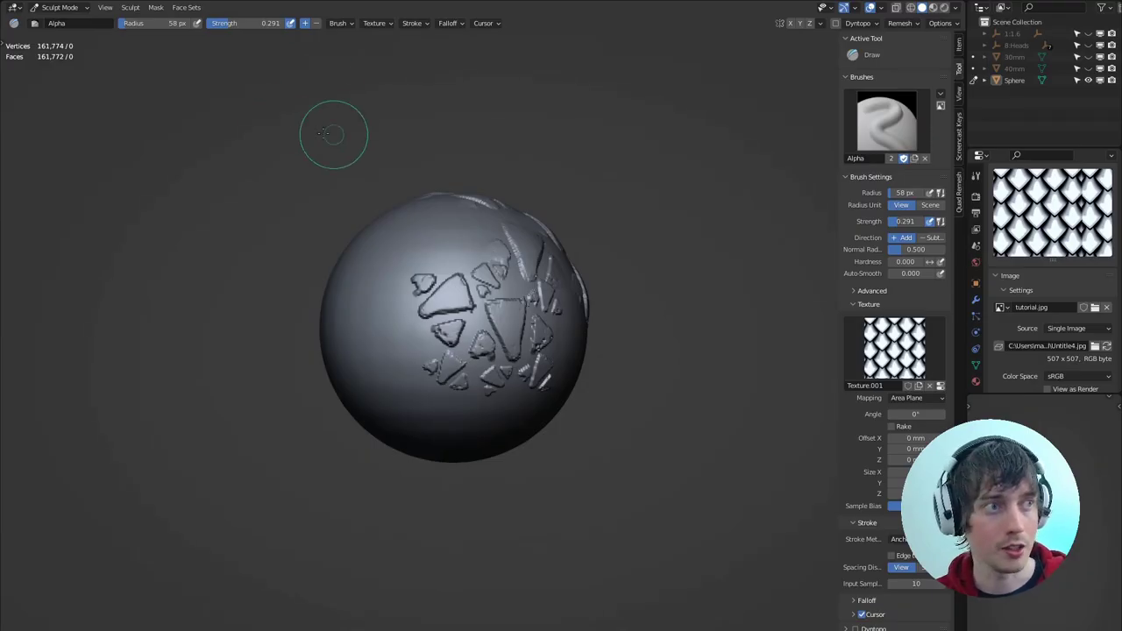
Switch to Blender and replace the brush texture's image with the exported rock alpha, tutorial-2.jpg
{"action": "mouse_move", "coordinate": [333, 125]}
{"action": "middle_mouse_down"}
{"action": "mouse_move", "coordinate": [295, 108]}
{"action": "mouse_move", "coordinate": [405, 121]}
{"action": "mouse_move", "coordinate": [426, 107]}
{"action": "middle_mouse_up"}
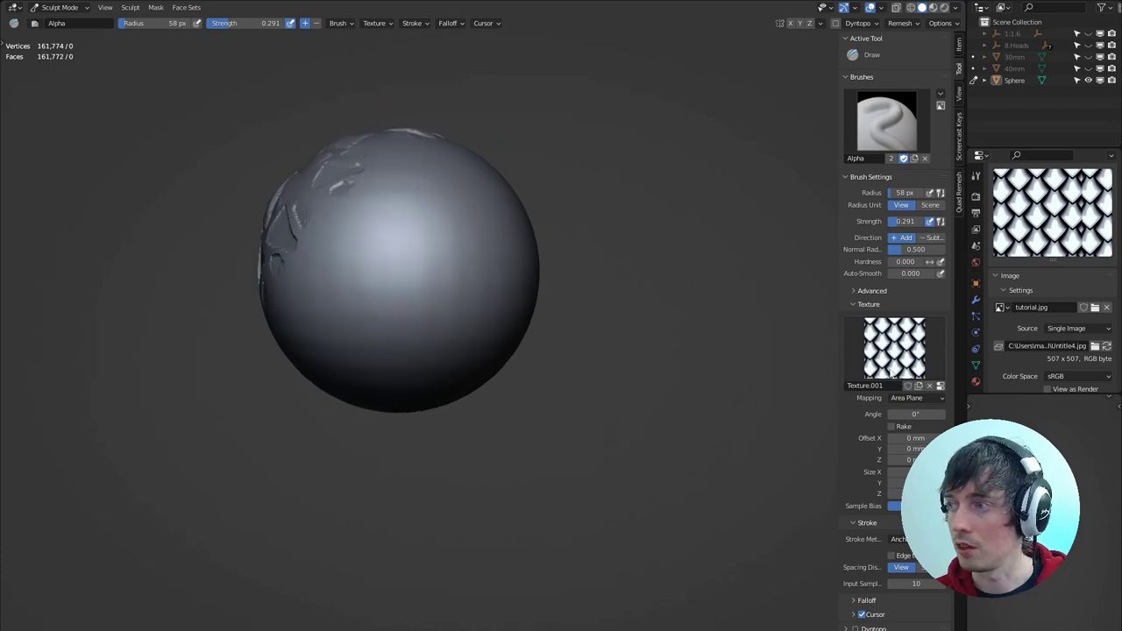
{"action": "left_click", "coordinate": [1094, 345]}
{"action": "left_click", "coordinate": [448, 235]}
{"action": "left_click", "coordinate": [756, 462]}
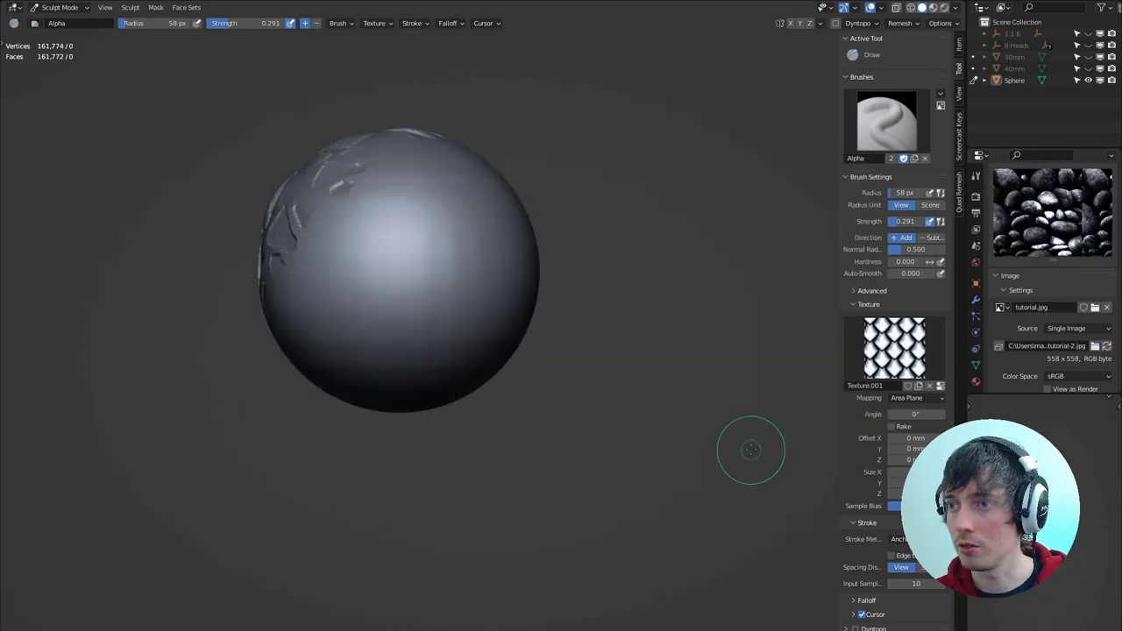
Try stamping the rock alpha on the smooth side of the sphere with constant falloff, and undo the stamp
{"action": "middle_click_drag", "start_coordinate": [333, 197], "coordinate": [404, 210], "text": "shift"}
{"action": "scroll", "coordinate": [425, 230], "scroll_direction": "up", "scroll_amount": 1}
{"action": "left_click_drag", "start_coordinate": [473, 259], "coordinate": [564, 257]}
{"action": "mouse_move", "coordinate": [564, 257]}
{"action": "middle_mouse_down"}
{"action": "mouse_move", "coordinate": [482, 198]}
{"action": "mouse_move", "coordinate": [496, 203]}
{"action": "middle_mouse_up"}
{"action": "middle_click_drag", "start_coordinate": [443, 331], "coordinate": [473, 350]}
{"action": "middle_click_drag", "start_coordinate": [338, 120], "coordinate": [421, 193]}
{"action": "key", "text": "ctrl+z"}
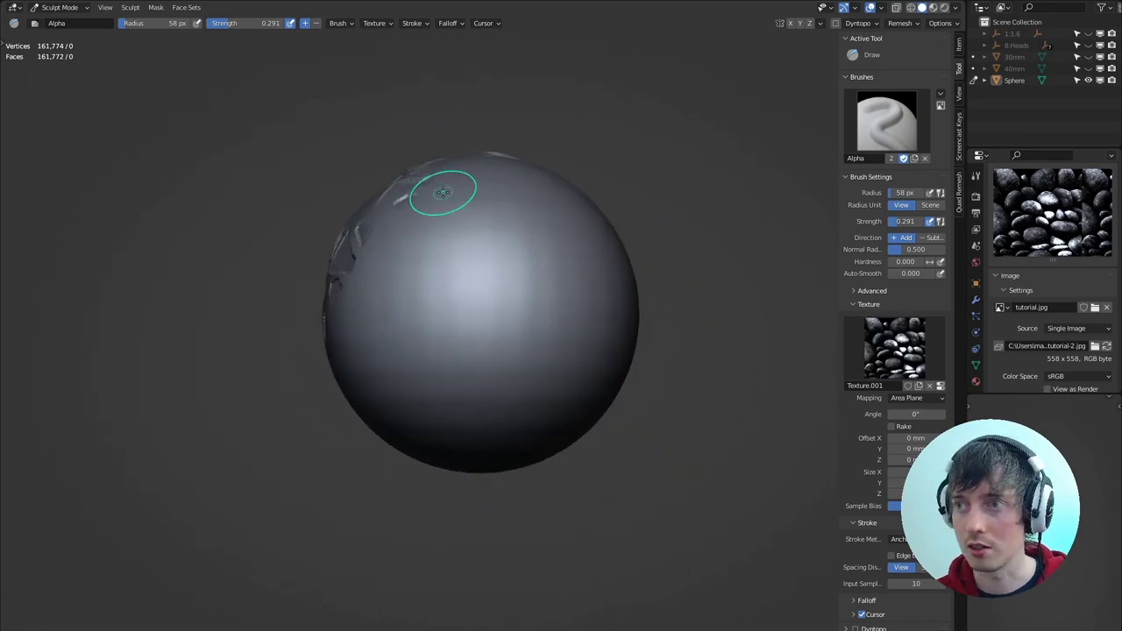
Change the brush falloff curve from constant to Smooth
{"action": "left_click", "coordinate": [448, 23]}
{"action": "left_click", "coordinate": [445, 45]}
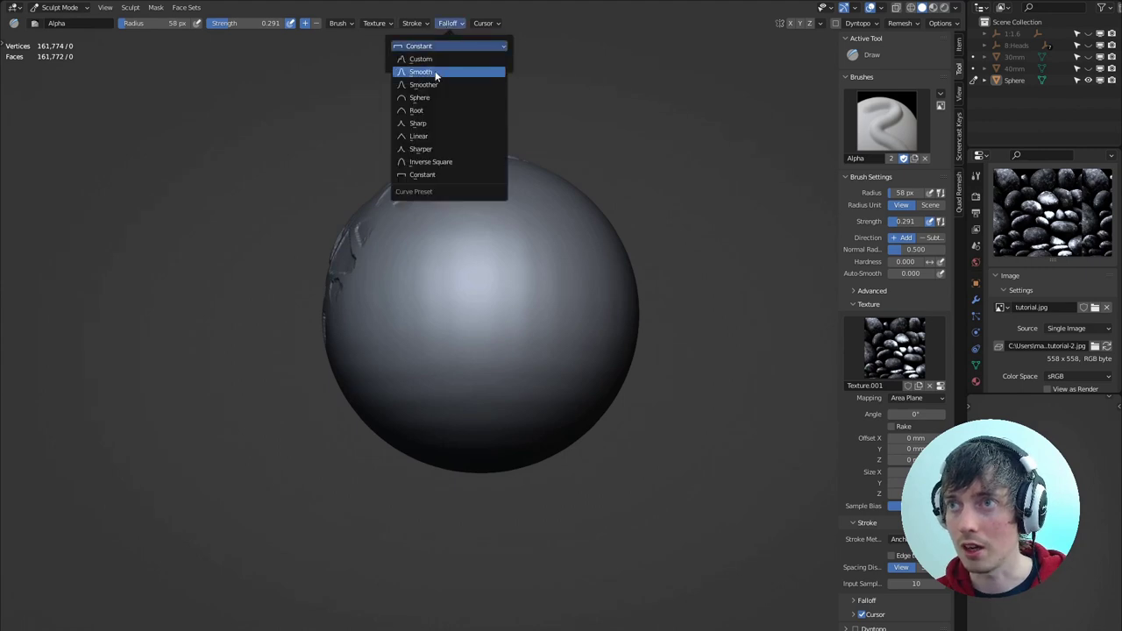
{"action": "left_click", "coordinate": [435, 71]}
Stamp the rock alpha several times across the smooth area of the sphere beside the triangular stamps
{"action": "middle_click_drag", "start_coordinate": [446, 222], "coordinate": [429, 255]}
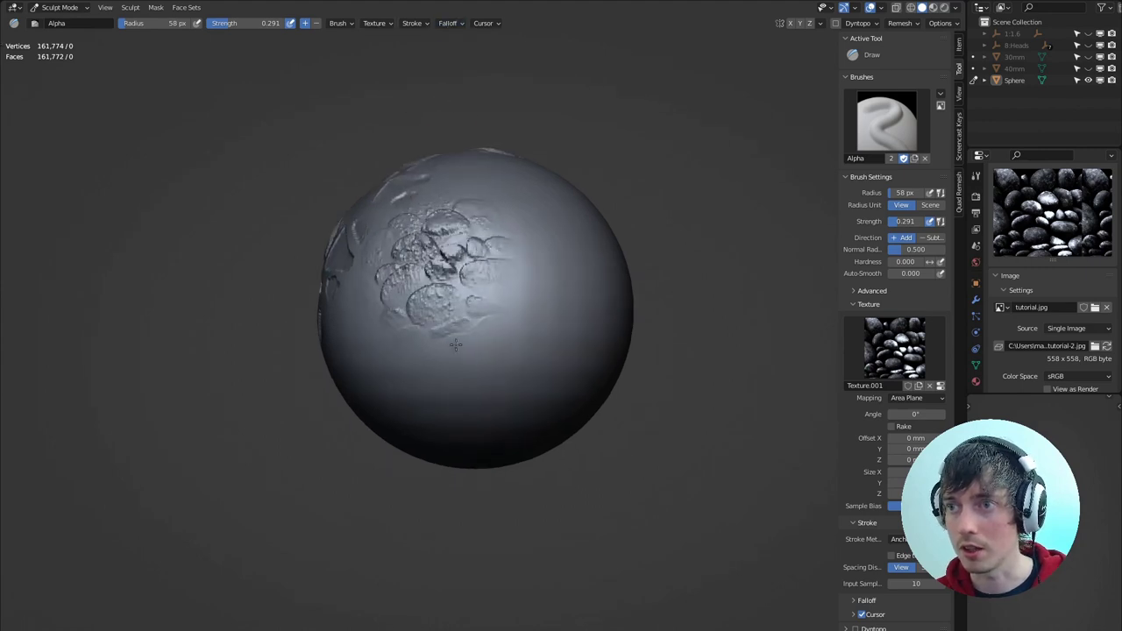
{"action": "middle_click_drag", "start_coordinate": [456, 345], "coordinate": [419, 320]}
{"action": "left_click_drag", "start_coordinate": [526, 295], "coordinate": [539, 329]}
{"action": "middle_click_drag", "start_coordinate": [526, 250], "coordinate": [545, 229]}
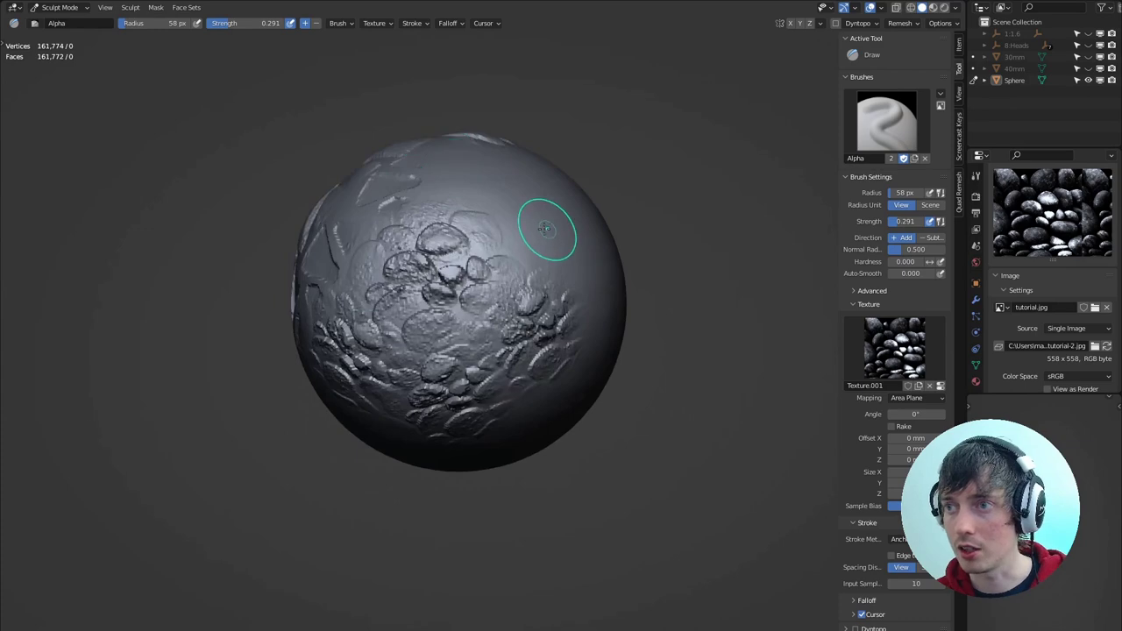
{"action": "middle_click_drag", "start_coordinate": [611, 255], "coordinate": [442, 171]}
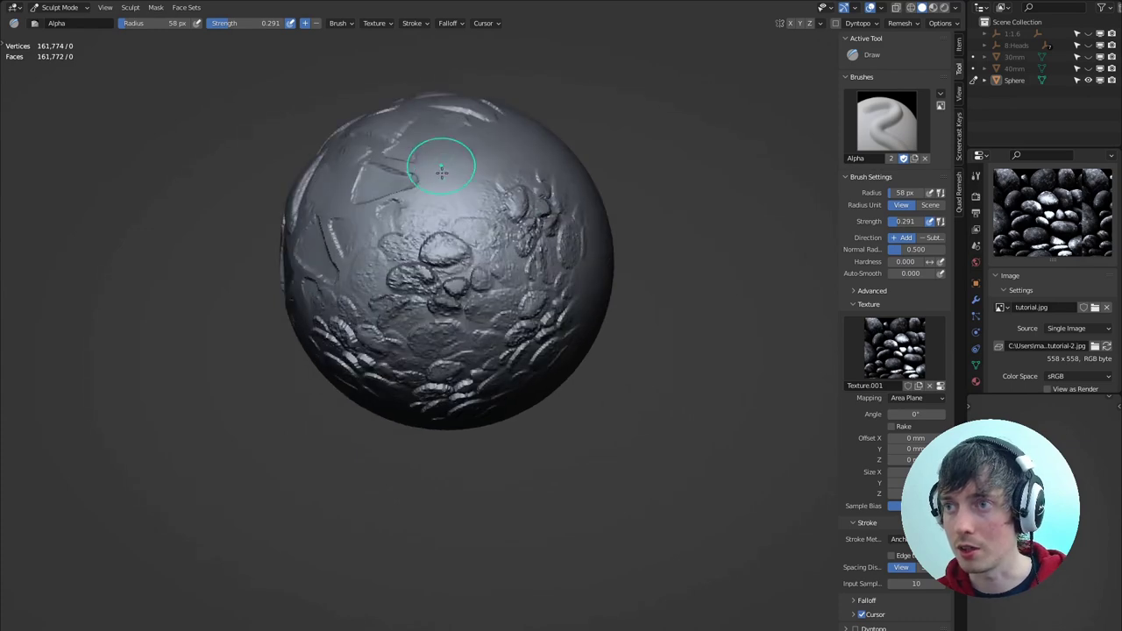
{"action": "left_click_drag", "start_coordinate": [423, 196], "coordinate": [413, 215]}
{"action": "middle_click_drag", "start_coordinate": [405, 119], "coordinate": [377, 143]}
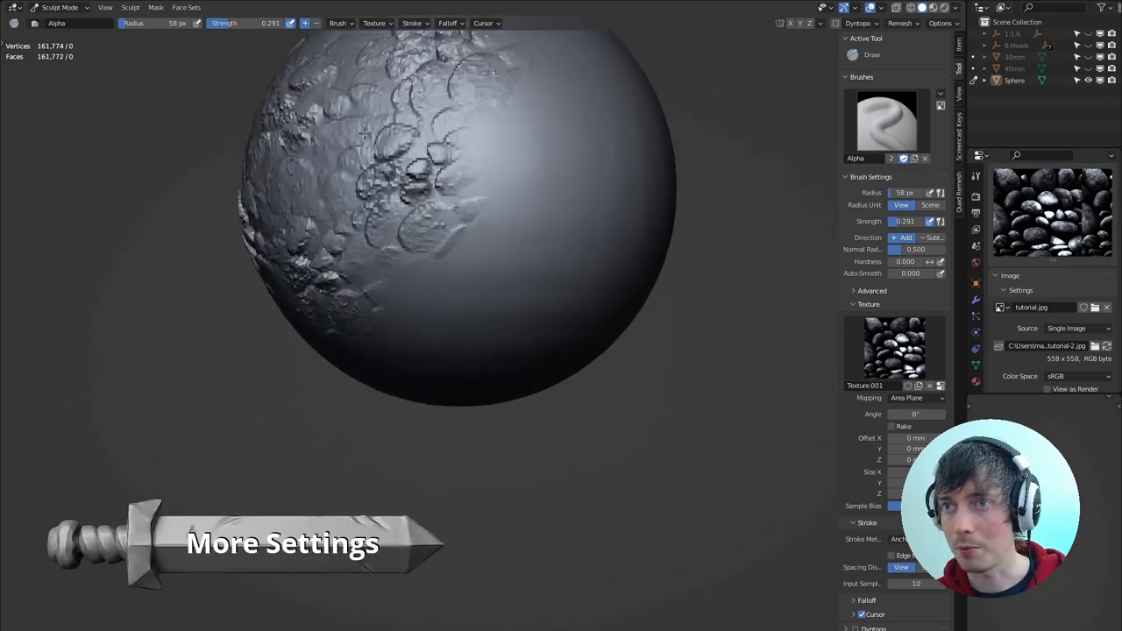
Raise the brush strength to 0.539 and try a rock stamp on the sphere beside the textured area
{"action": "mouse_move", "coordinate": [486, 193]}
{"action": "middle_mouse_down"}
{"action": "mouse_move", "coordinate": [476, 268]}
{"action": "mouse_move", "coordinate": [400, 278]}
{"action": "mouse_move", "coordinate": [437, 291]}
{"action": "mouse_move", "coordinate": [485, 249]}
{"action": "middle_mouse_up"}
{"action": "scroll", "coordinate": [404, 288], "scroll_direction": "down", "scroll_amount": 1}
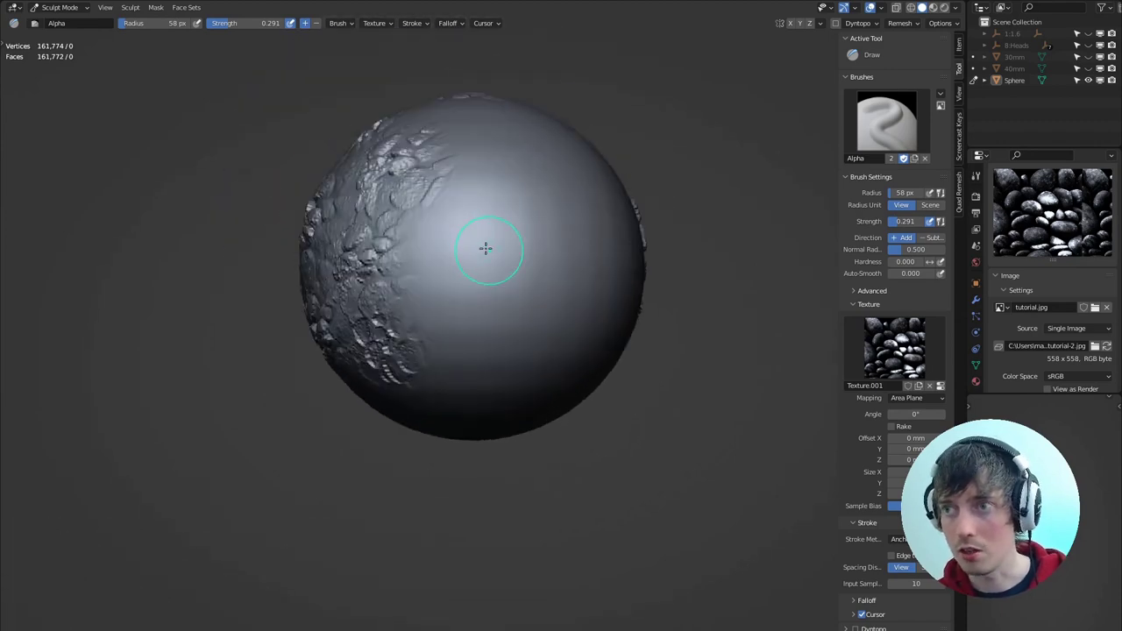
{"action": "key", "text": "shift+f"}
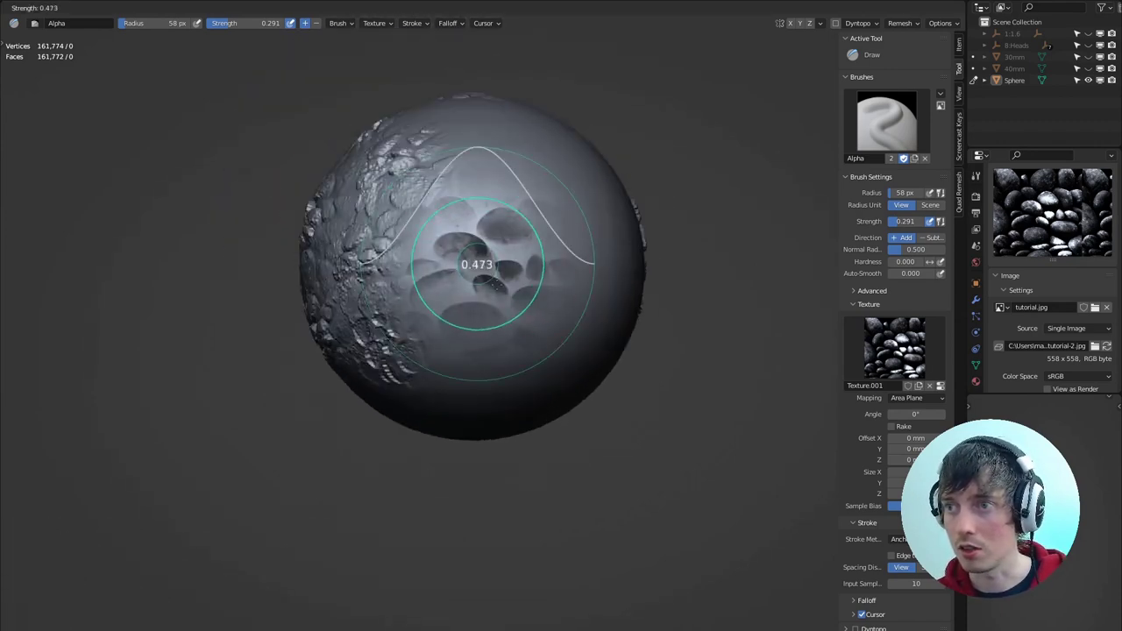
{"action": "left_click", "coordinate": [496, 282]}
{"action": "scroll", "coordinate": [468, 266], "scroll_direction": "up", "scroll_amount": 3}
{"action": "left_click_drag", "start_coordinate": [416, 189], "coordinate": [506, 226]}
{"action": "middle_click_drag", "start_coordinate": [403, 185], "coordinate": [553, 321]}
{"action": "scroll", "coordinate": [307, 153], "scroll_direction": "down", "scroll_amount": 3}
{"action": "scroll", "coordinate": [340, 166], "scroll_direction": "up", "scroll_amount": 3}
{"action": "scroll", "coordinate": [366, 180], "scroll_direction": "down", "scroll_amount": 4}
{"action": "scroll", "coordinate": [553, 321], "scroll_direction": "up", "scroll_amount": 3}
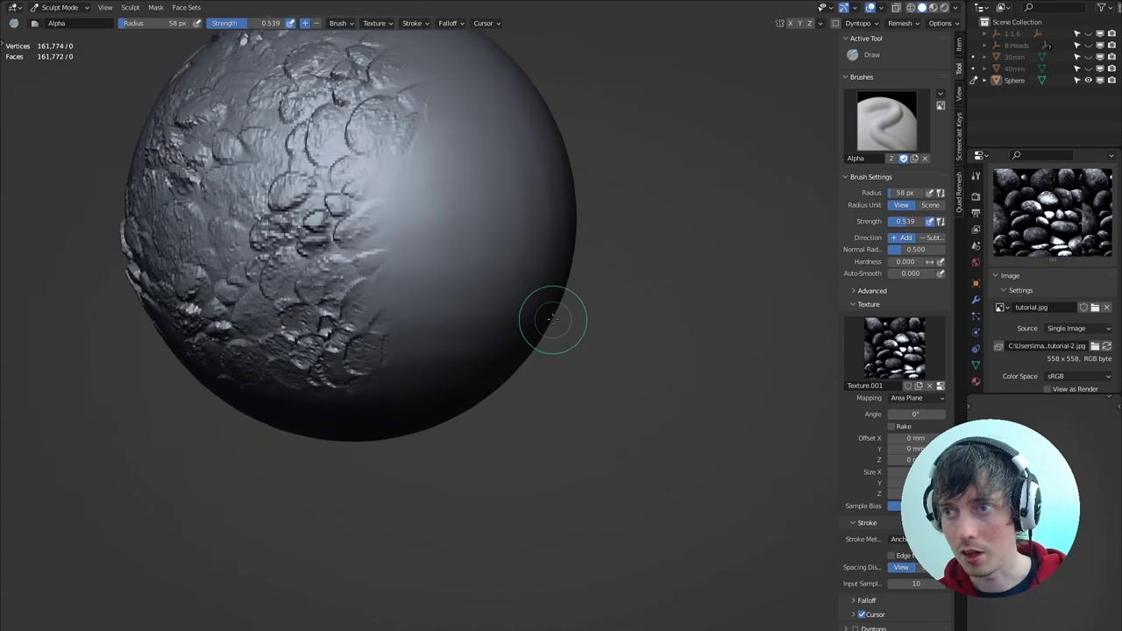
Set the brush strength to 0.218, stamp the rock alpha on the sphere's bare area, and inspect the stamped surface
{"action": "key", "text": "shift+f"}
{"action": "left_click", "coordinate": [548, 265]}
{"action": "mouse_move", "coordinate": [548, 264]}
{"action": "middle_mouse_down"}
{"action": "mouse_move", "coordinate": [471, 249]}
{"action": "mouse_move", "coordinate": [517, 267]}
{"action": "middle_mouse_up"}
{"action": "scroll", "coordinate": [517, 267], "scroll_direction": "down", "scroll_amount": 3}
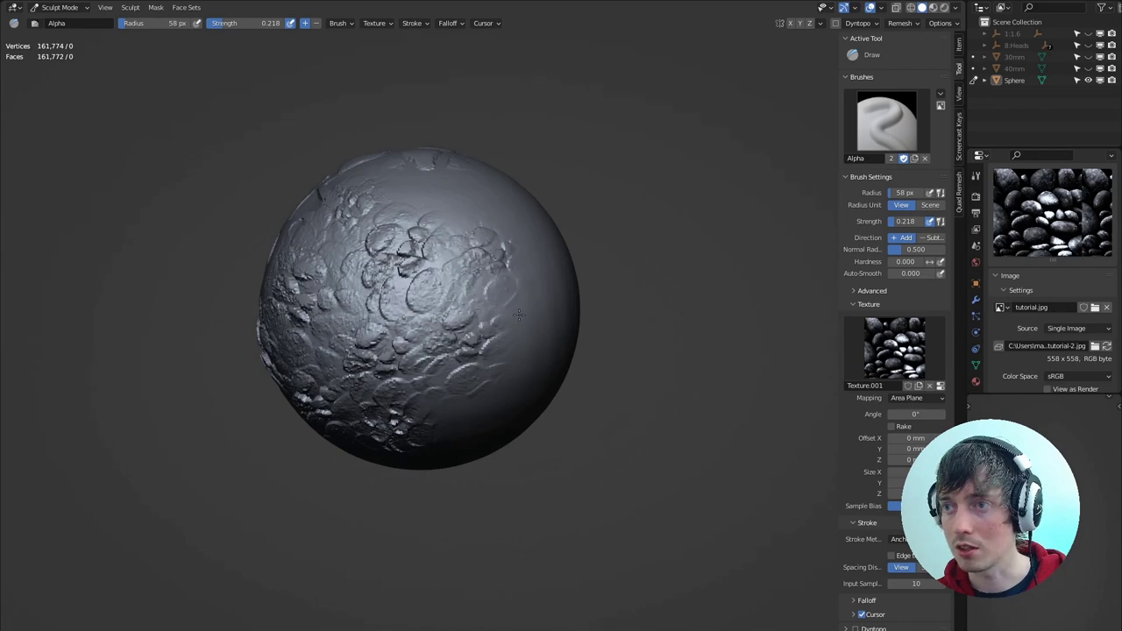
{"action": "mouse_move", "coordinate": [519, 315]}
{"action": "middle_mouse_down"}
{"action": "mouse_move", "coordinate": [438, 193]}
{"action": "mouse_move", "coordinate": [451, 167]}
{"action": "middle_mouse_up"}
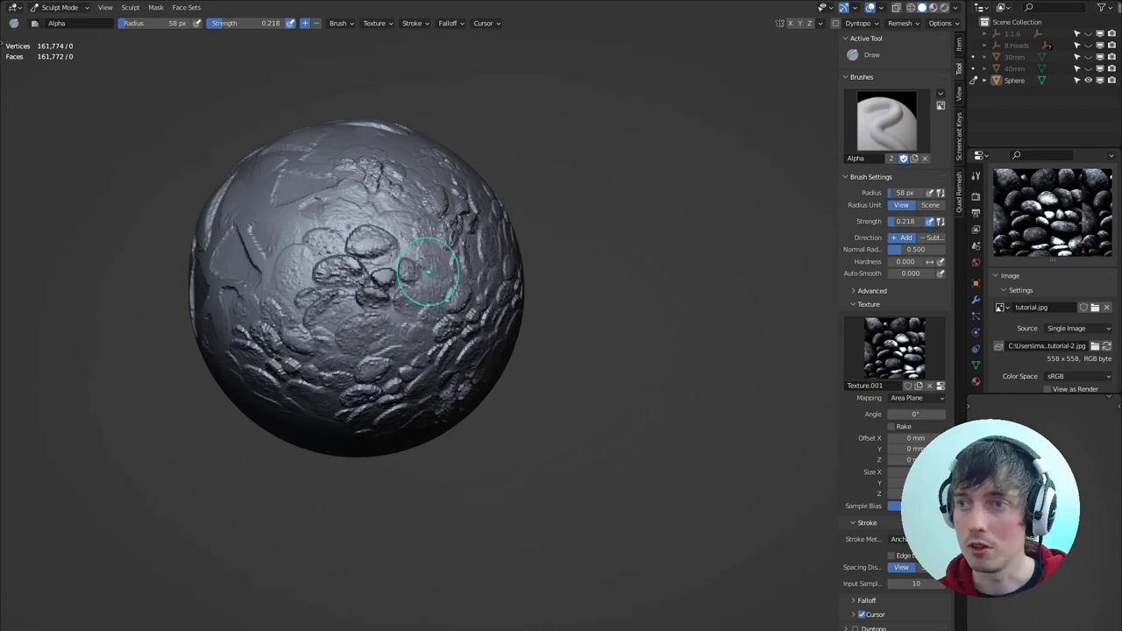
{"action": "mouse_move", "coordinate": [520, 180]}
{"action": "middle_mouse_down"}
{"action": "mouse_move", "coordinate": [491, 189]}
{"action": "mouse_move", "coordinate": [524, 199]}
{"action": "mouse_move", "coordinate": [482, 195]}
{"action": "middle_mouse_up"}
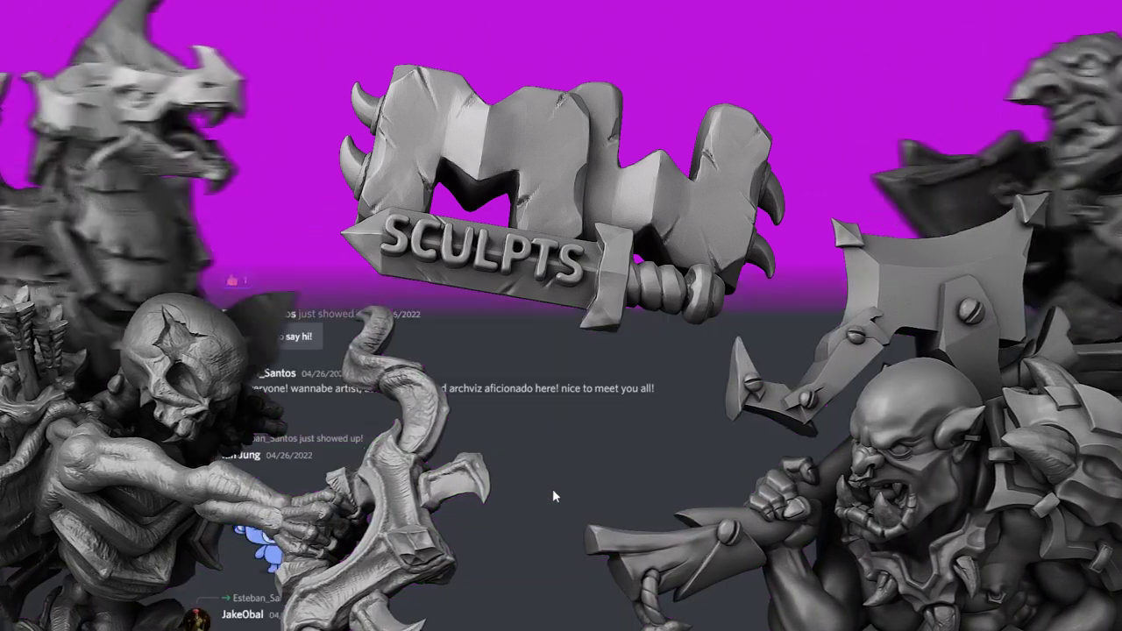
Look through the general, feedback, questions-and-answers and miniature-sculpting-theory channels of the MWSculpts Community on Discord, ending back at general
{"action": "scroll", "coordinate": [576, 421], "scroll_direction": "up", "scroll_amount": 10}
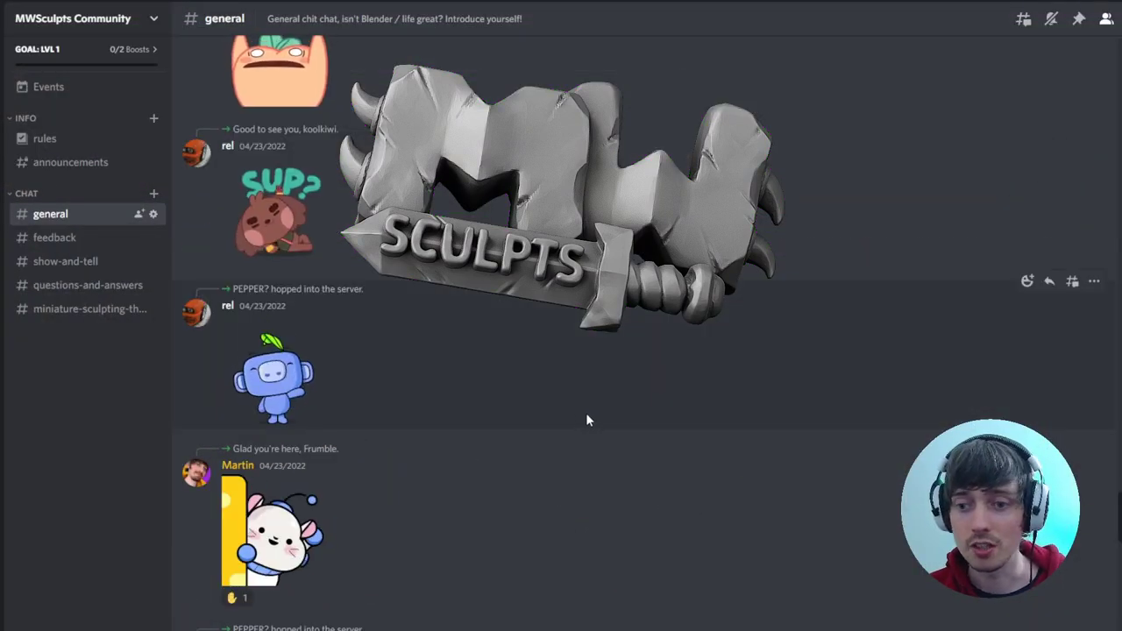
{"action": "scroll", "coordinate": [614, 421], "scroll_direction": "down", "scroll_amount": 2}
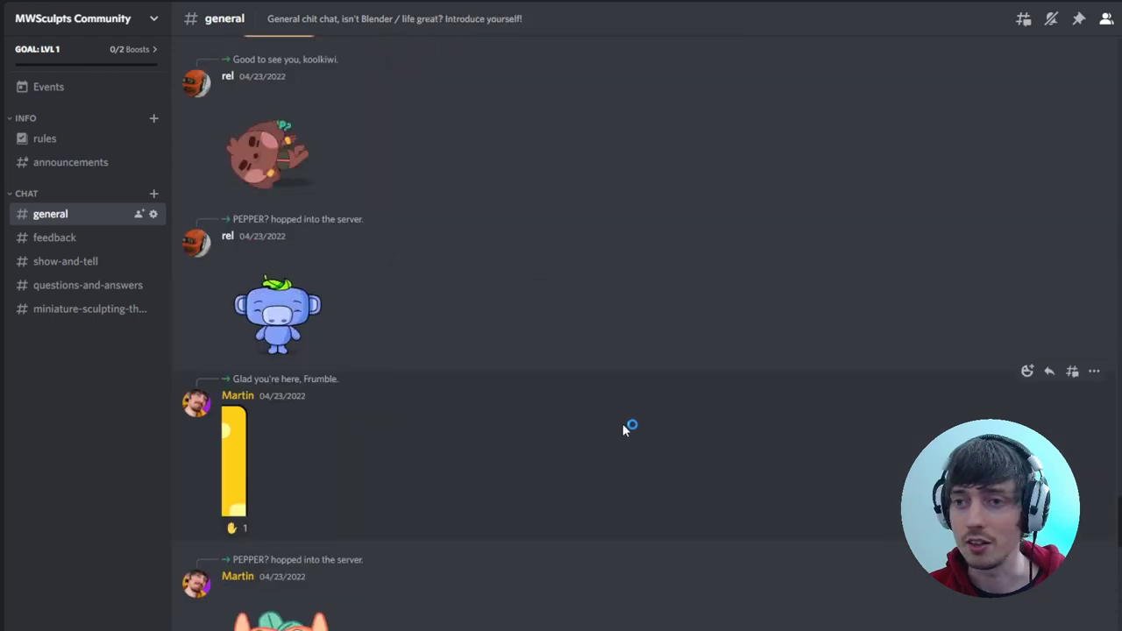
{"action": "scroll", "coordinate": [622, 423], "scroll_direction": "up", "scroll_amount": 3}
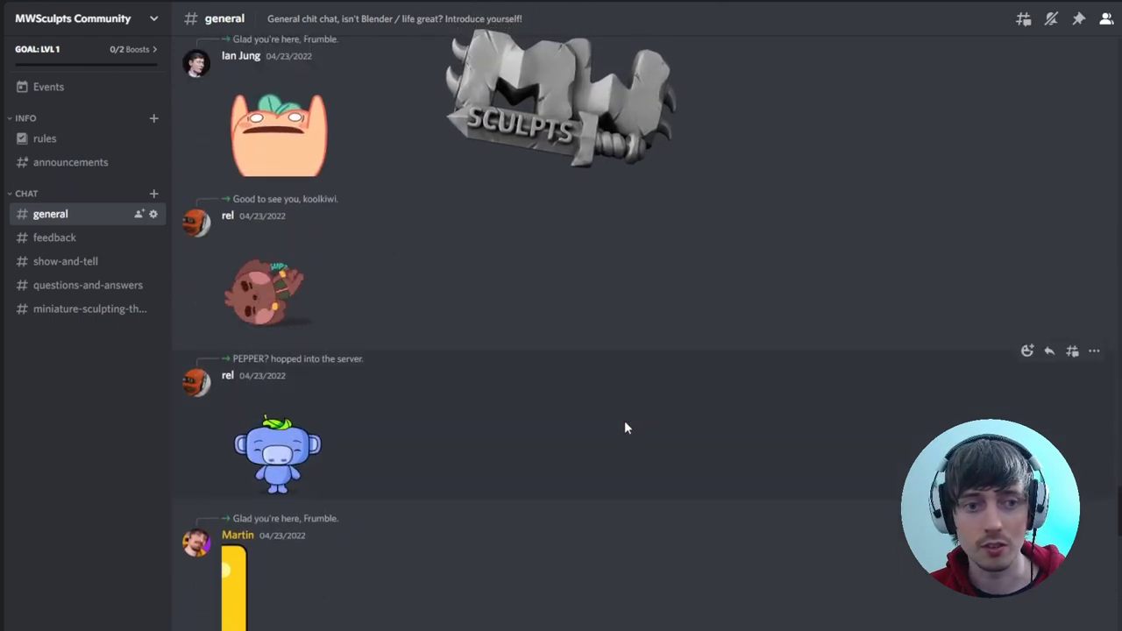
{"action": "scroll", "coordinate": [550, 375], "scroll_direction": "down", "scroll_amount": 4}
{"action": "scroll", "coordinate": [549, 375], "scroll_direction": "down", "scroll_amount": 8}
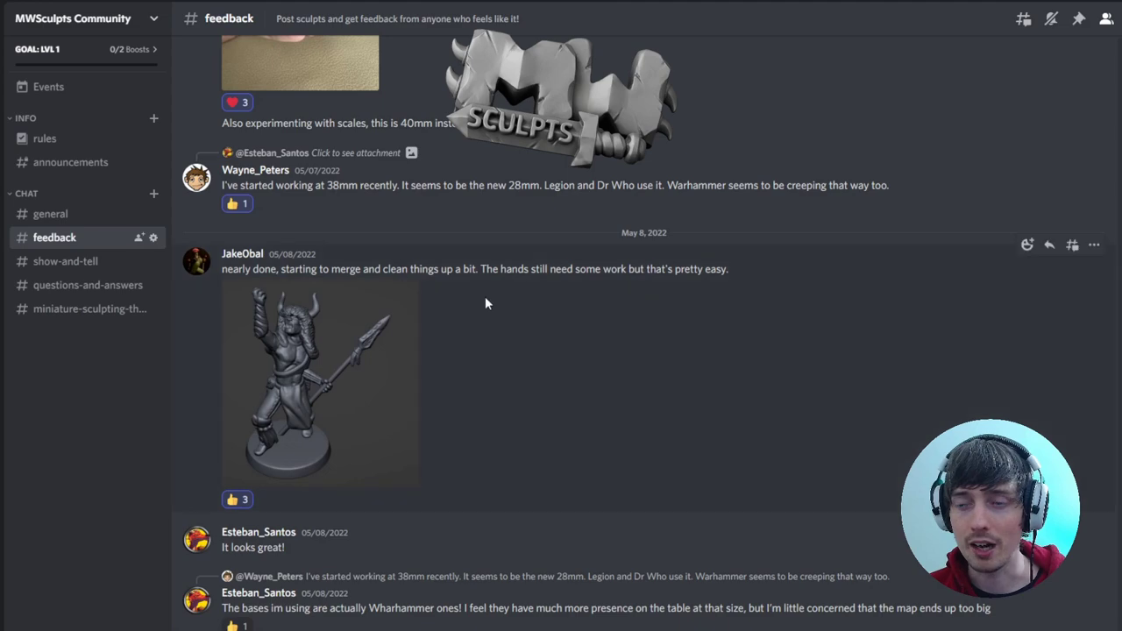
{"action": "scroll", "coordinate": [675, 340], "scroll_direction": "up", "scroll_amount": 10}
{"action": "scroll", "coordinate": [861, 392], "scroll_direction": "up", "scroll_amount": 10}
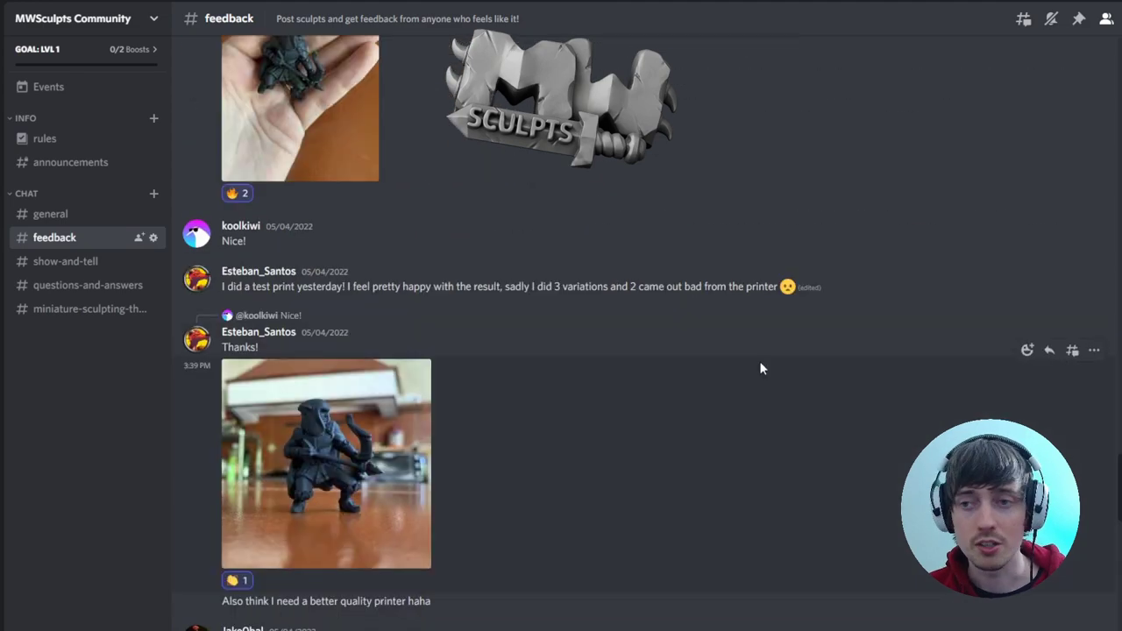
{"action": "scroll", "coordinate": [793, 364], "scroll_direction": "up", "scroll_amount": 6}
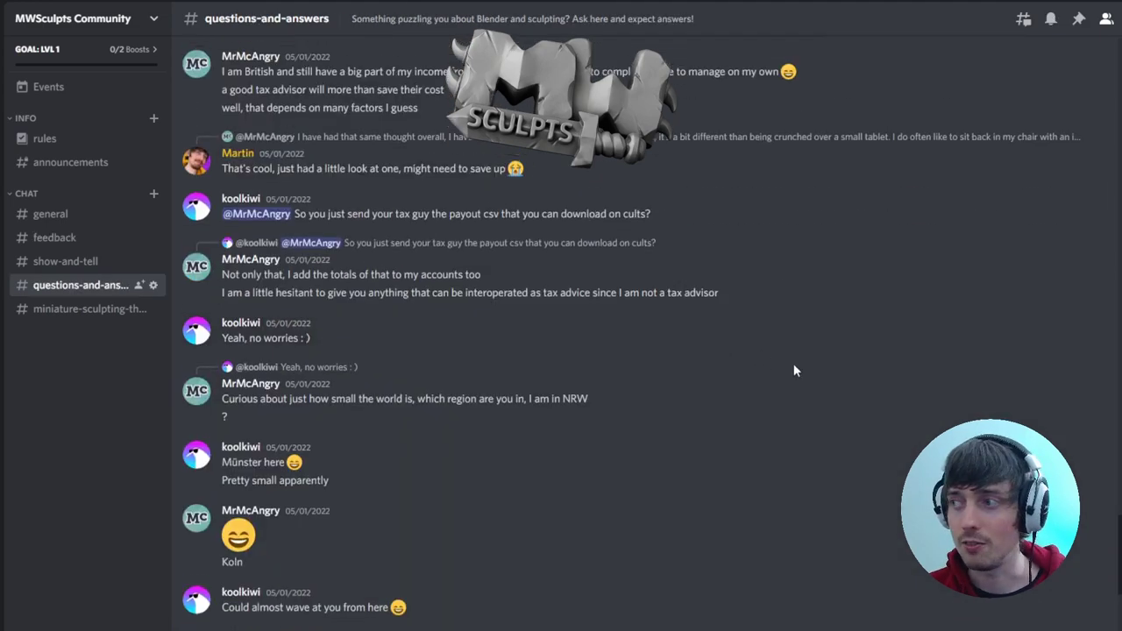
{"action": "scroll", "coordinate": [823, 387], "scroll_direction": "up", "scroll_amount": 3}
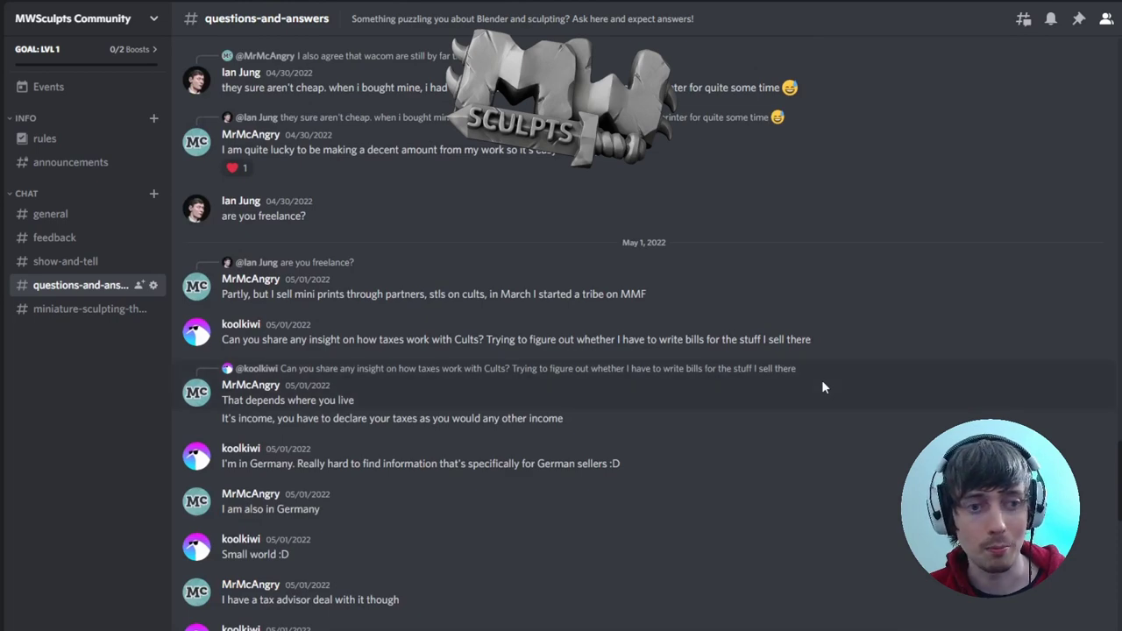
{"action": "scroll", "coordinate": [821, 380], "scroll_direction": "up", "scroll_amount": 6}
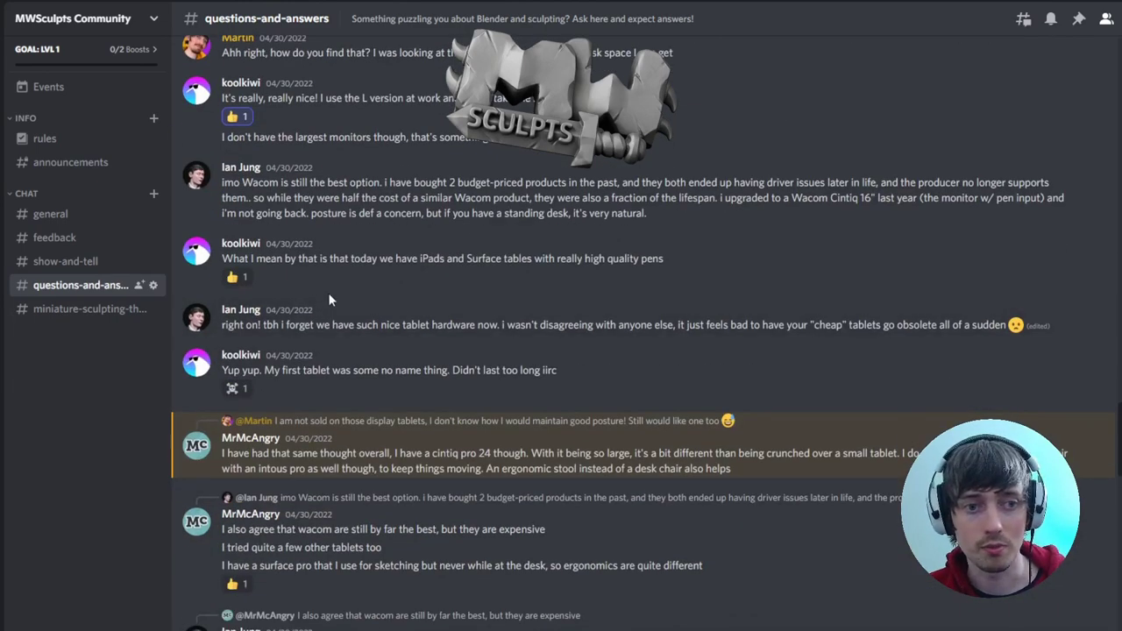
{"action": "left_click", "coordinate": [63, 309]}
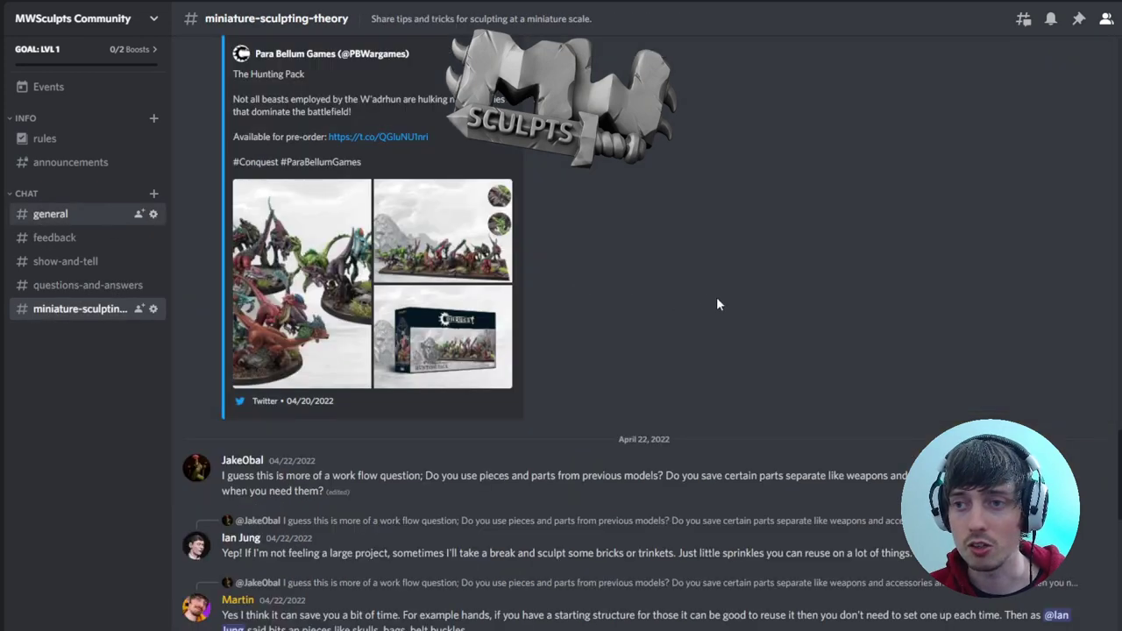
{"action": "left_click", "coordinate": [50, 214]}
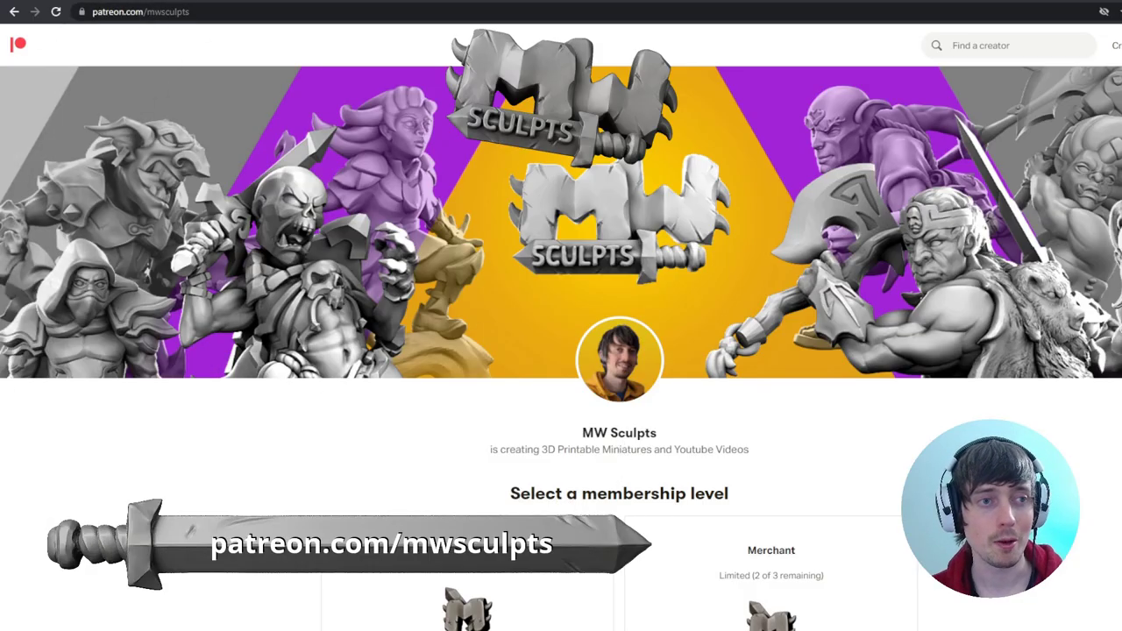
Look through the membership levels and recent posts on the MW Sculpts Patreon page
{"action": "scroll", "coordinate": [971, 404], "scroll_direction": "down", "scroll_amount": 5}
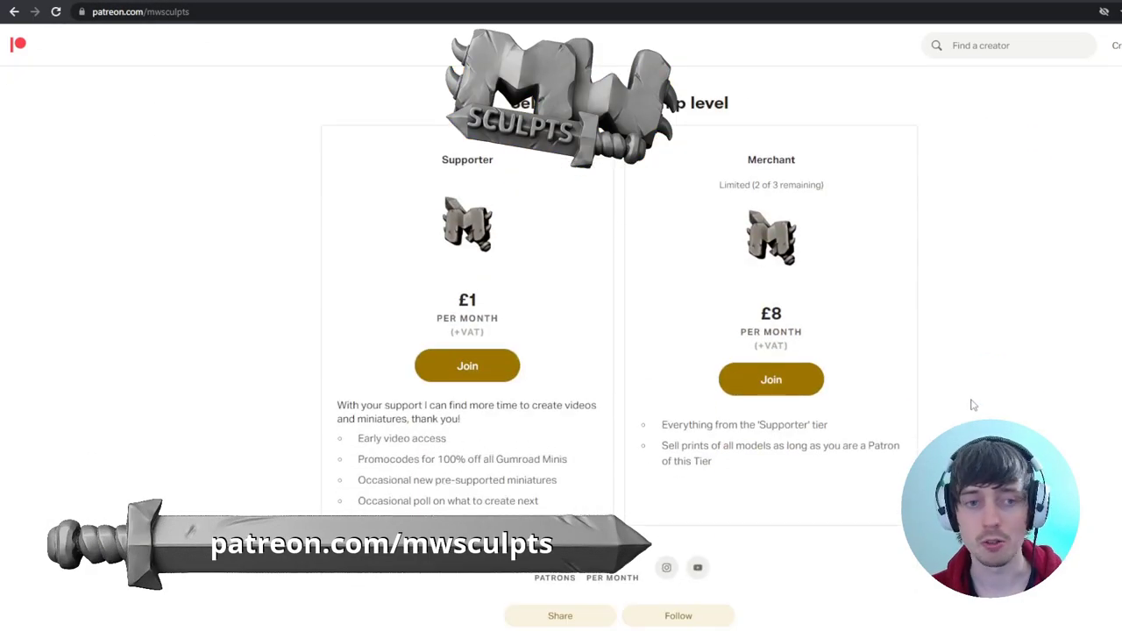
{"action": "scroll", "coordinate": [971, 404], "scroll_direction": "down", "scroll_amount": 8}
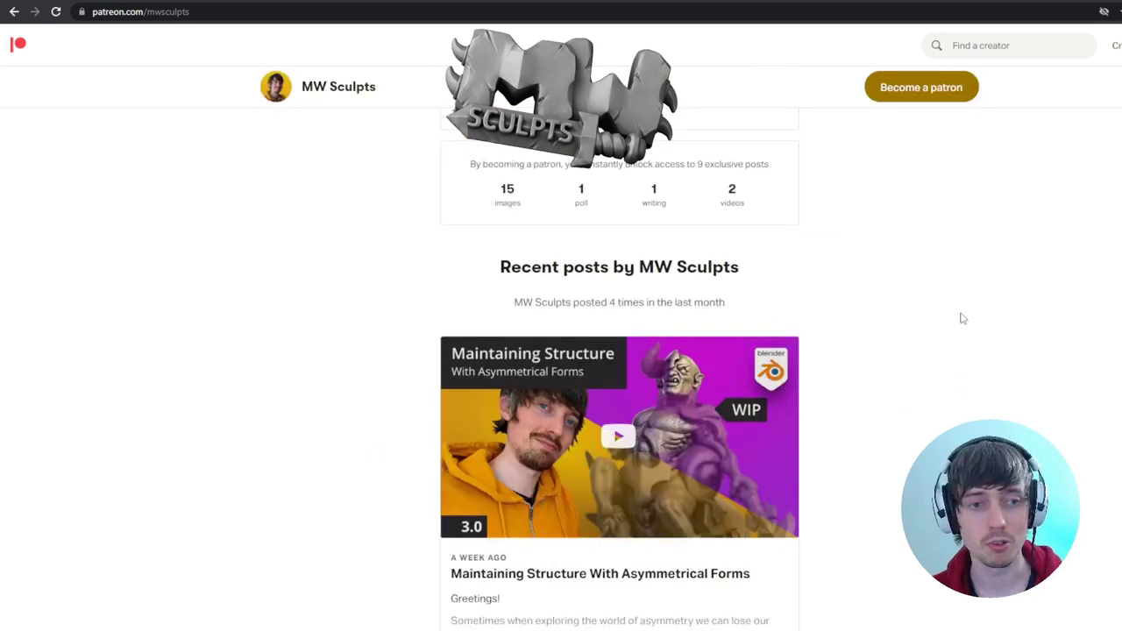
{"action": "scroll", "coordinate": [960, 318], "scroll_direction": "down", "scroll_amount": 5}
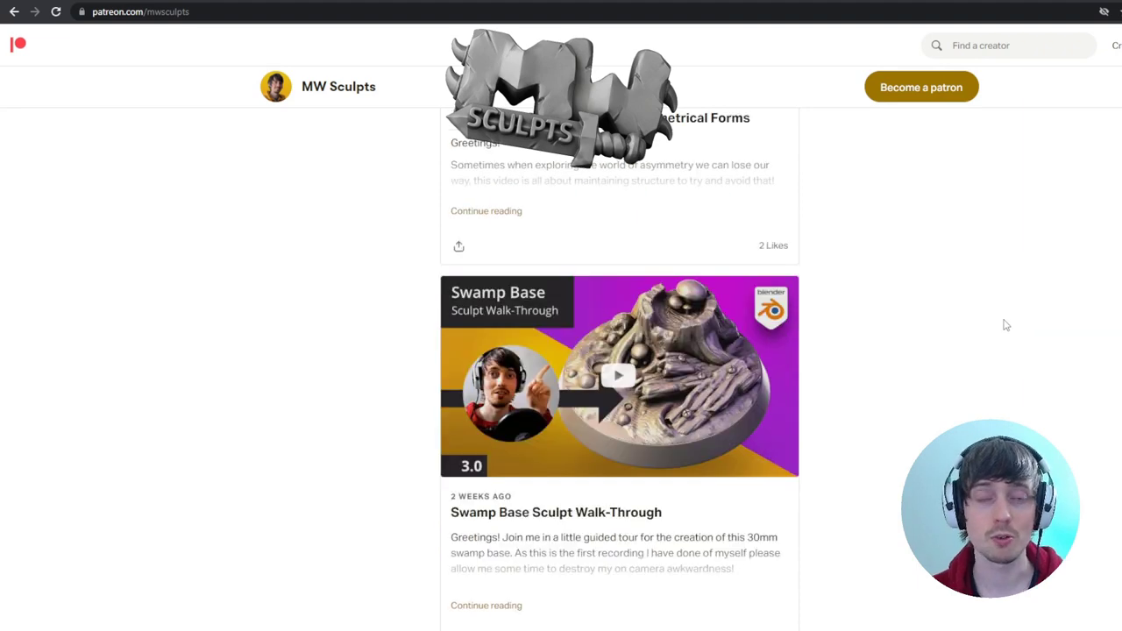